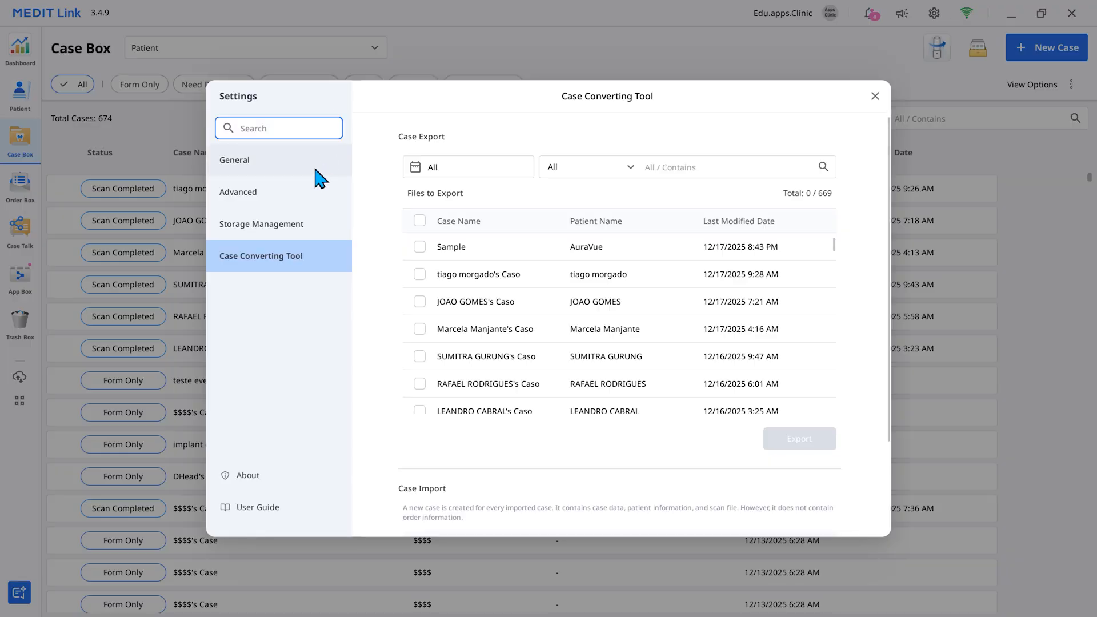
# - Show the General settings and switch Allow Notifications off and back on
pyautogui.click(314, 175)
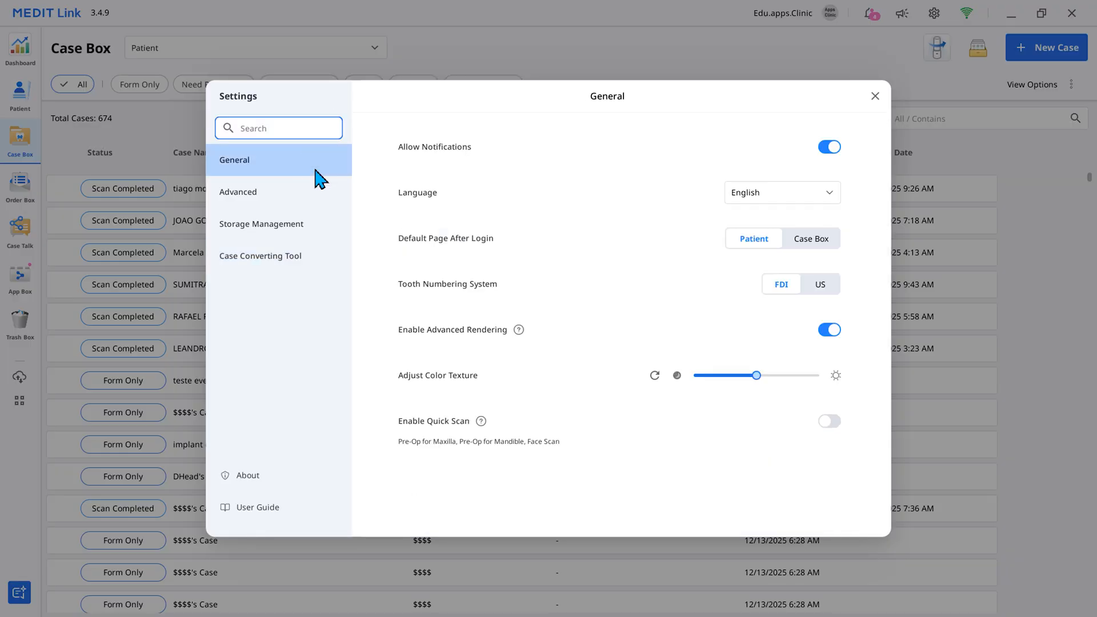
pyautogui.click(833, 149)
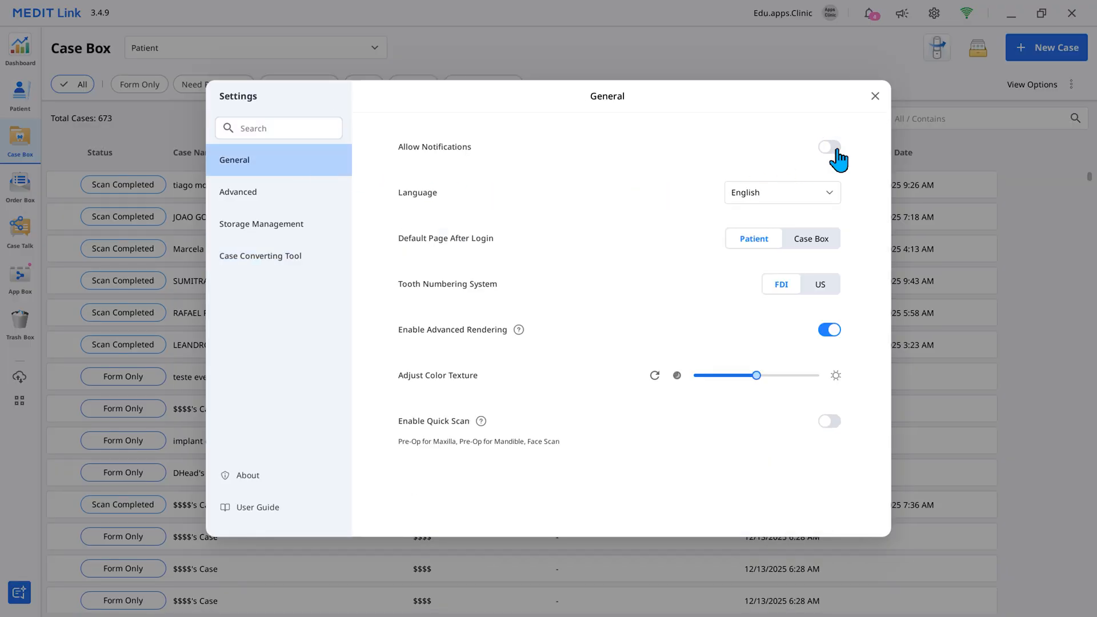
pyautogui.click(832, 147)
# - Look through the available interface languages in the General settings without changing the language
pyautogui.click(826, 194)
pyautogui.scroll(-3, 788, 317)
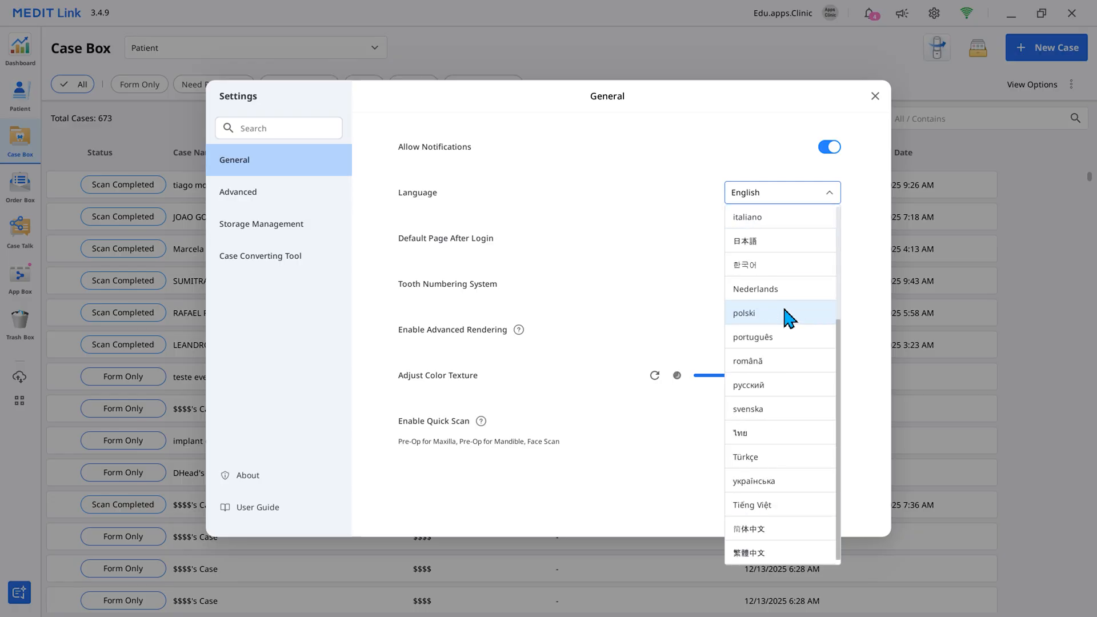
pyautogui.scroll(3, 788, 317)
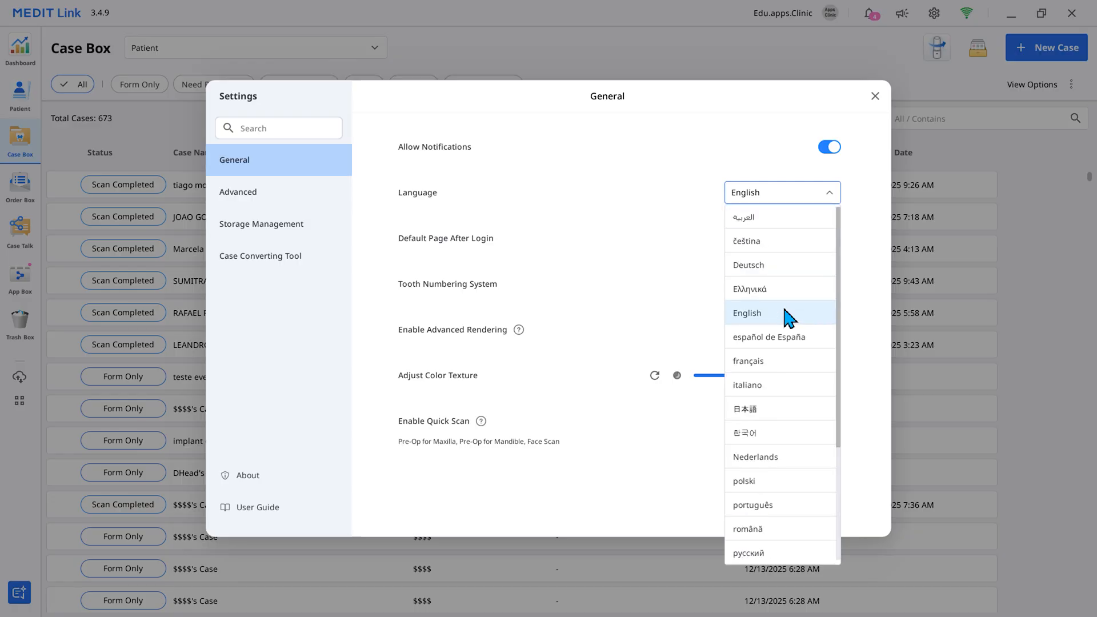
pyautogui.click(829, 194)
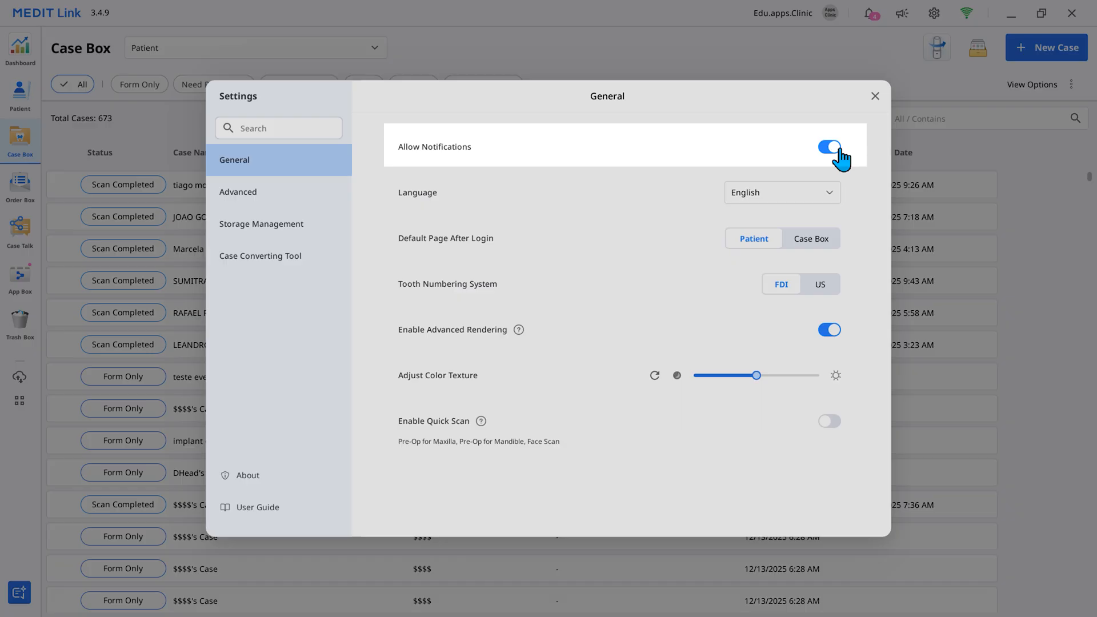
# - Switch notifications off and on again, and change the default page after login to Case Box and back to Patient
pyautogui.click(838, 149)
pyautogui.click(838, 149)
pyautogui.click(824, 244)
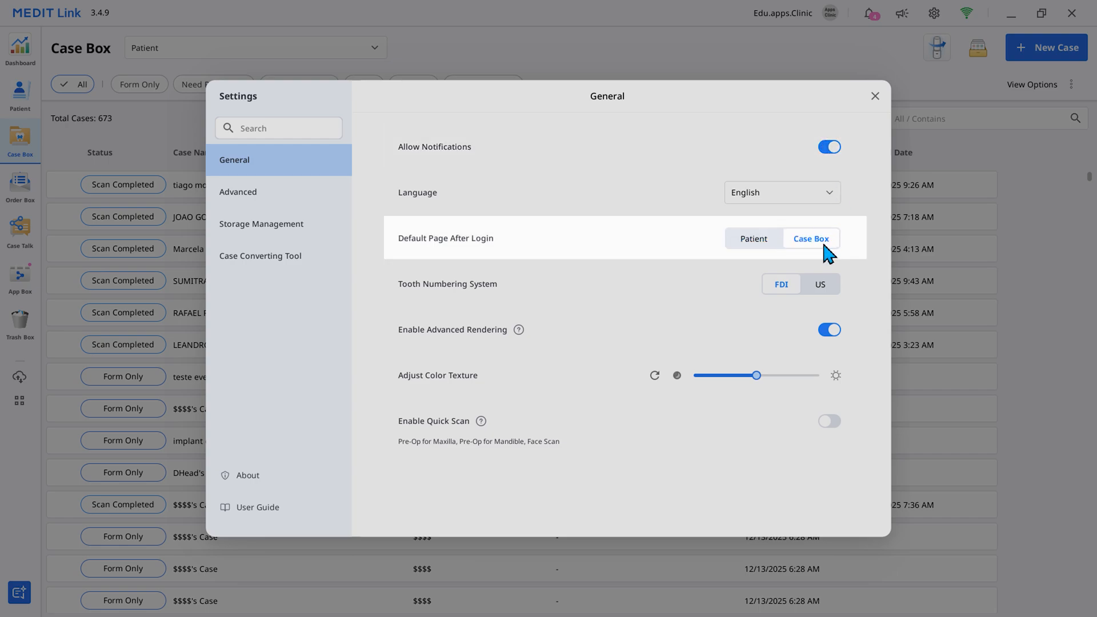
pyautogui.click(762, 242)
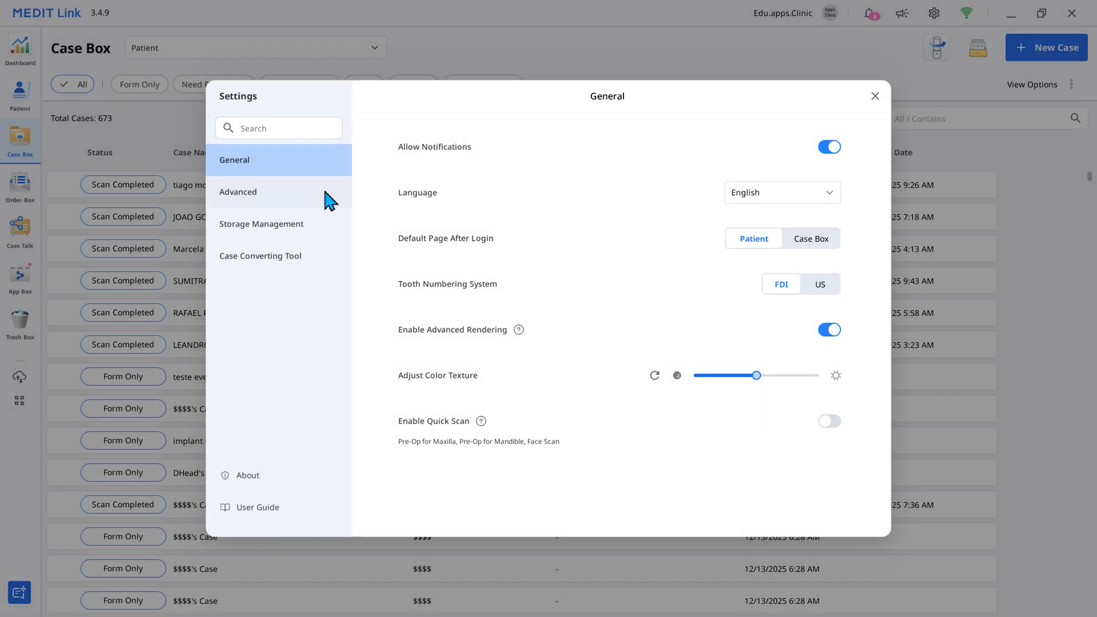
# - Review the Advanced settings from export to the user experience program and open the Export Settings
pyautogui.click(326, 197)
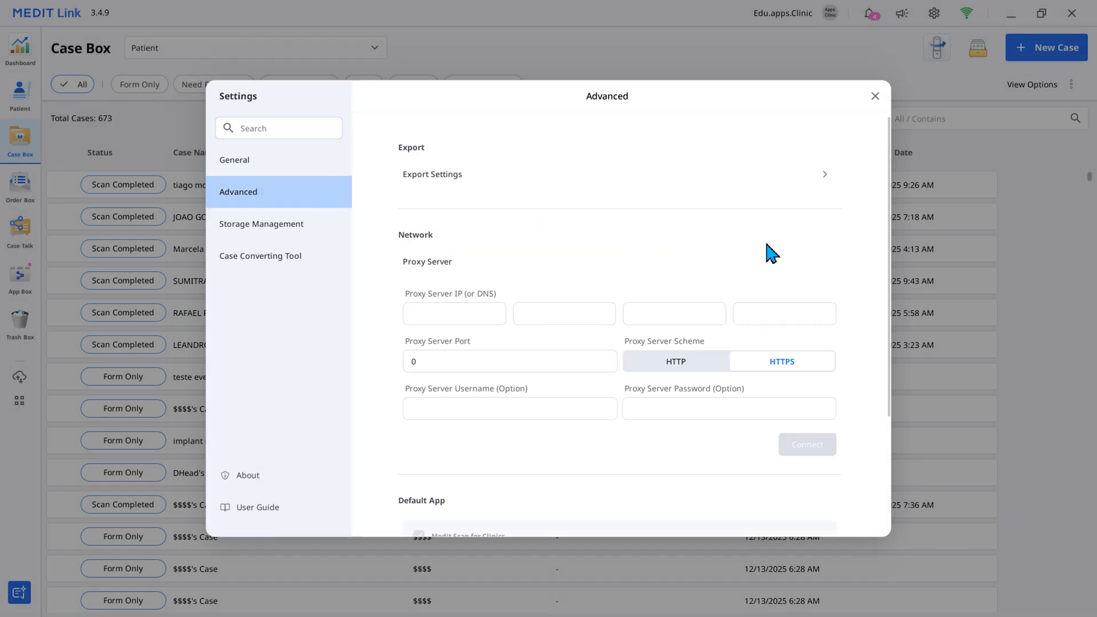
pyautogui.scroll(-2, 766, 243)
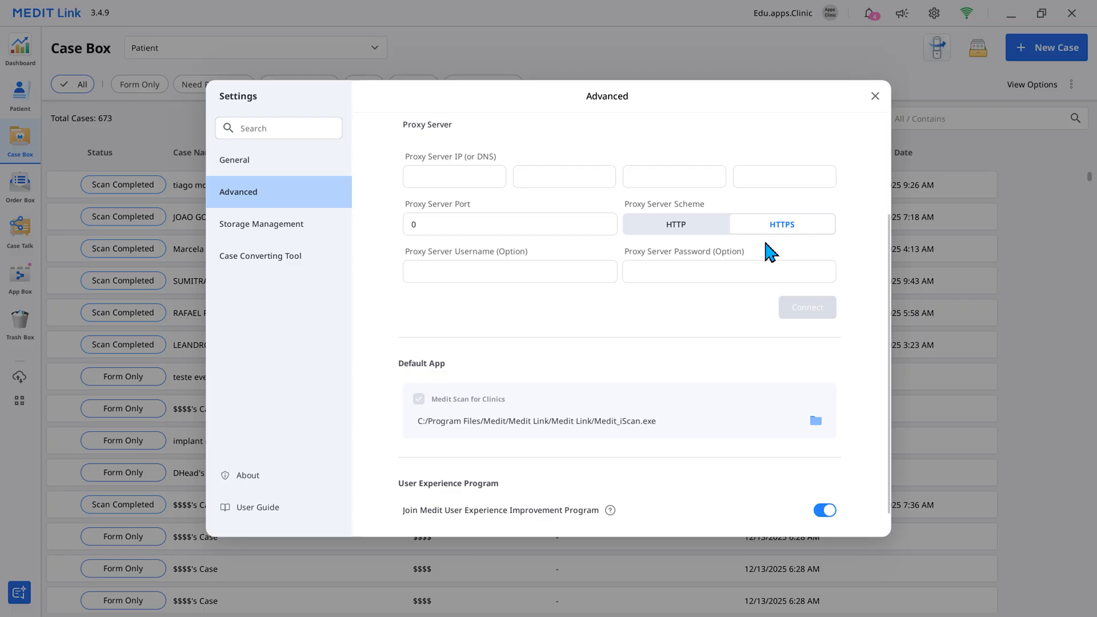
pyautogui.scroll(2, 765, 243)
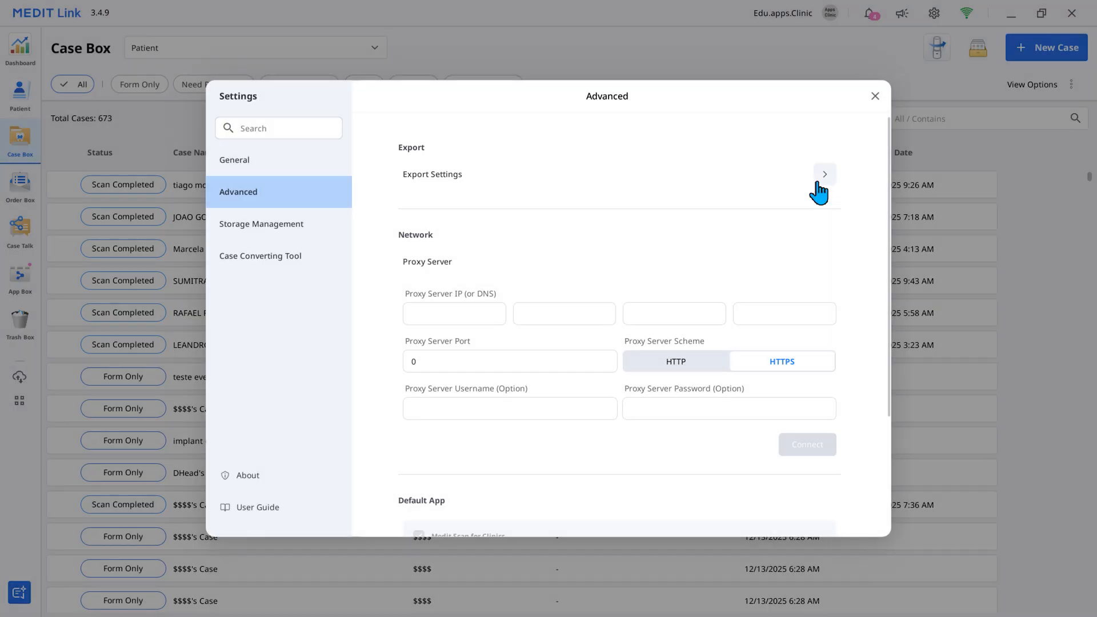
pyautogui.click(818, 180)
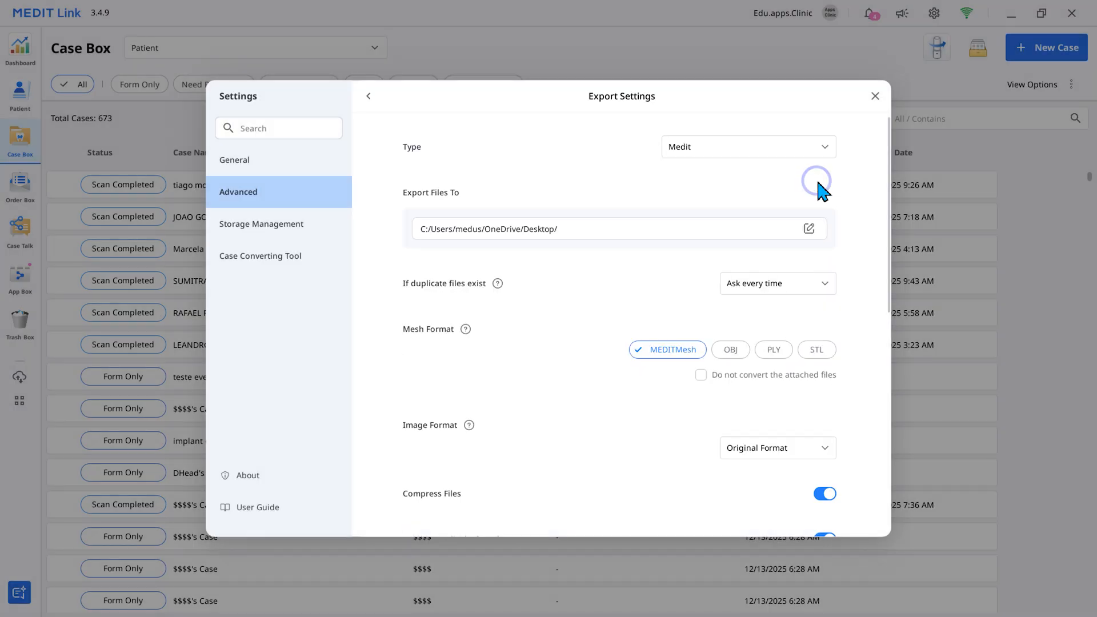
# - Change the export type to exocad and return it to Medit
pyautogui.click(824, 150)
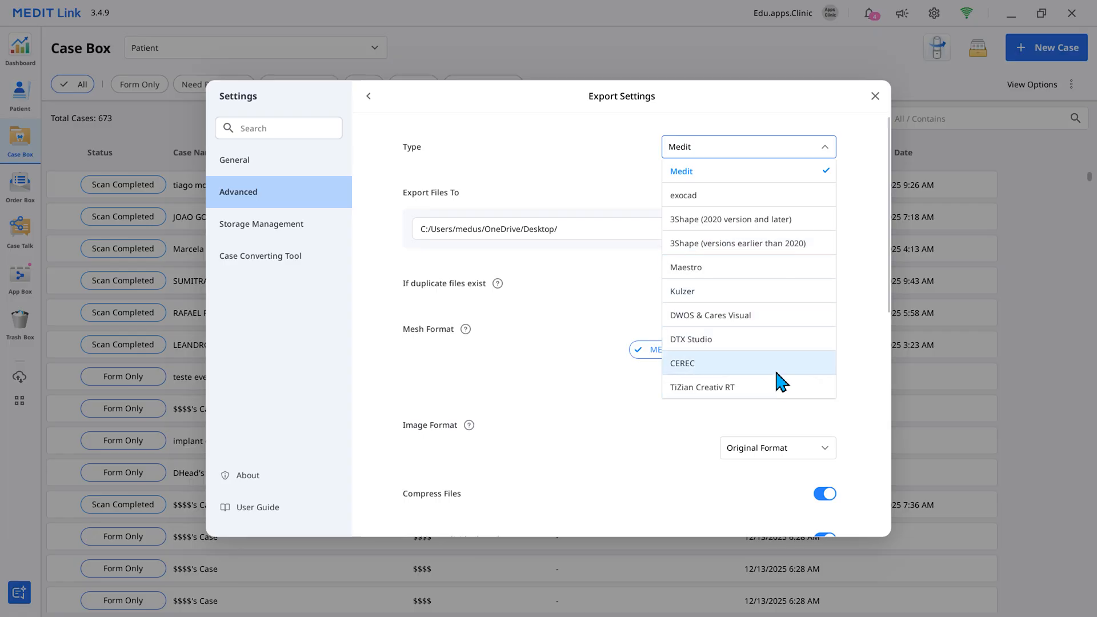
pyautogui.click(802, 195)
pyautogui.click(823, 149)
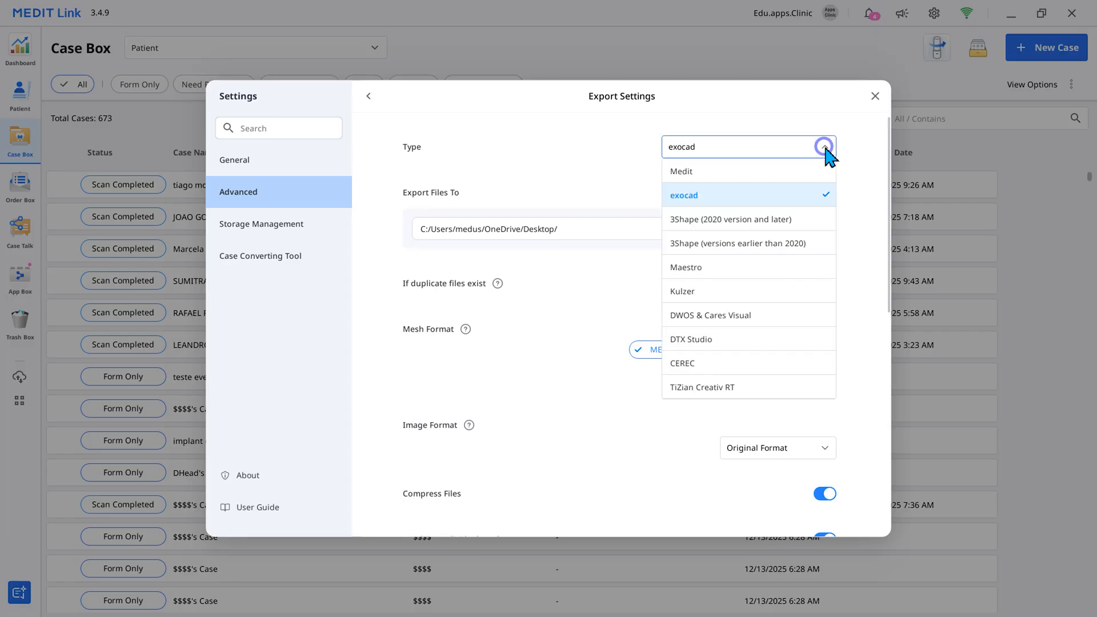
pyautogui.click(824, 170)
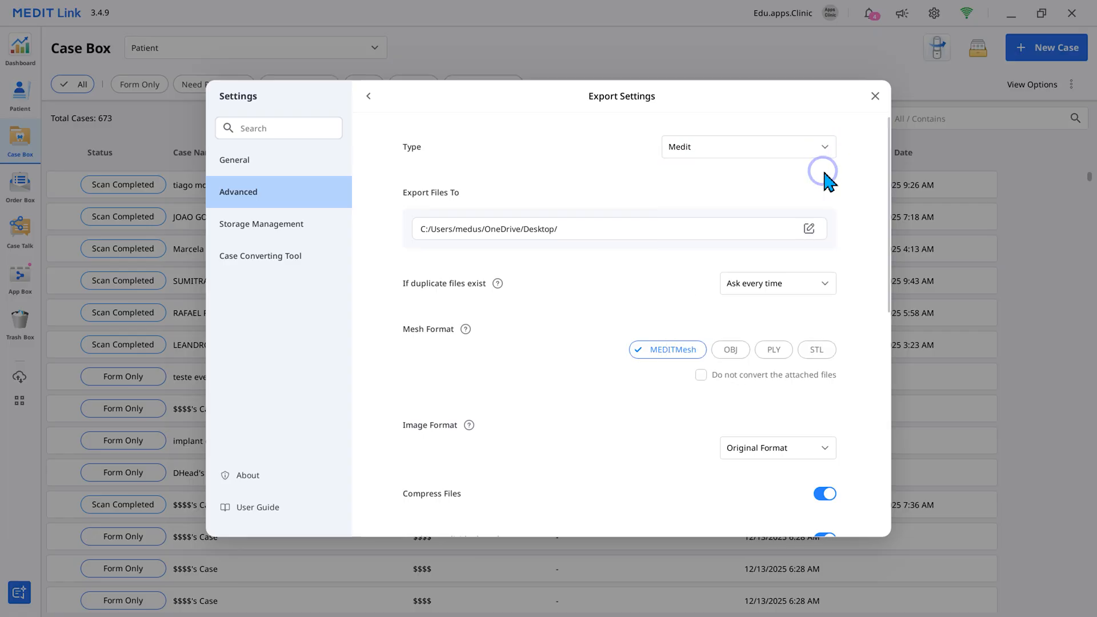
# - Choose the Desktop folder as export destination, and switch duplicate file handling to Always overwrite and back to Ask every time
pyautogui.click(809, 229)
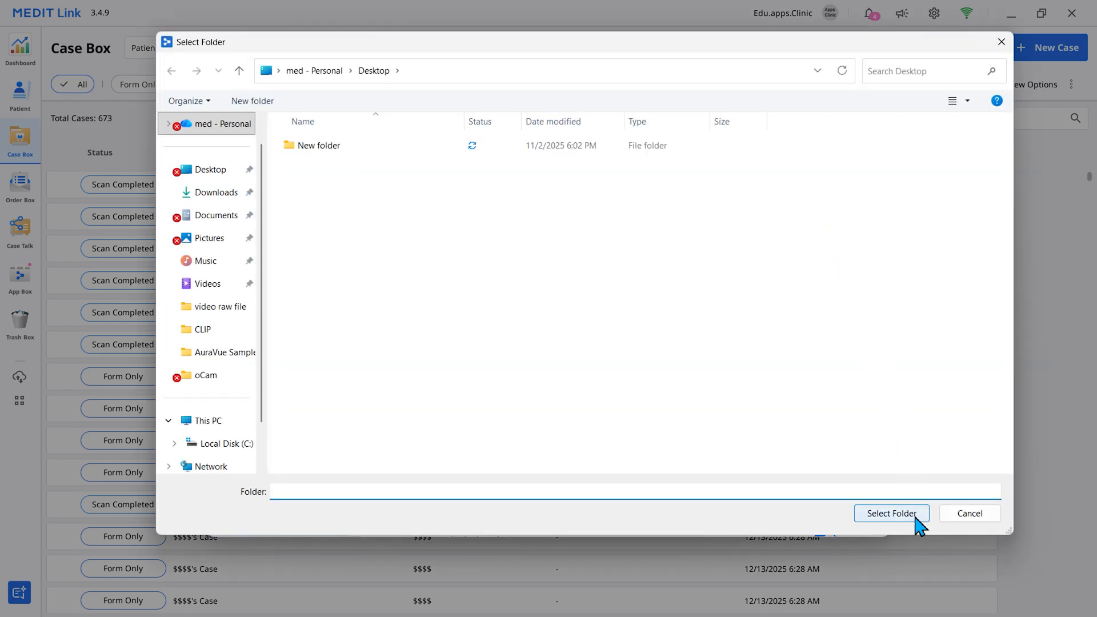
pyautogui.click(891, 512)
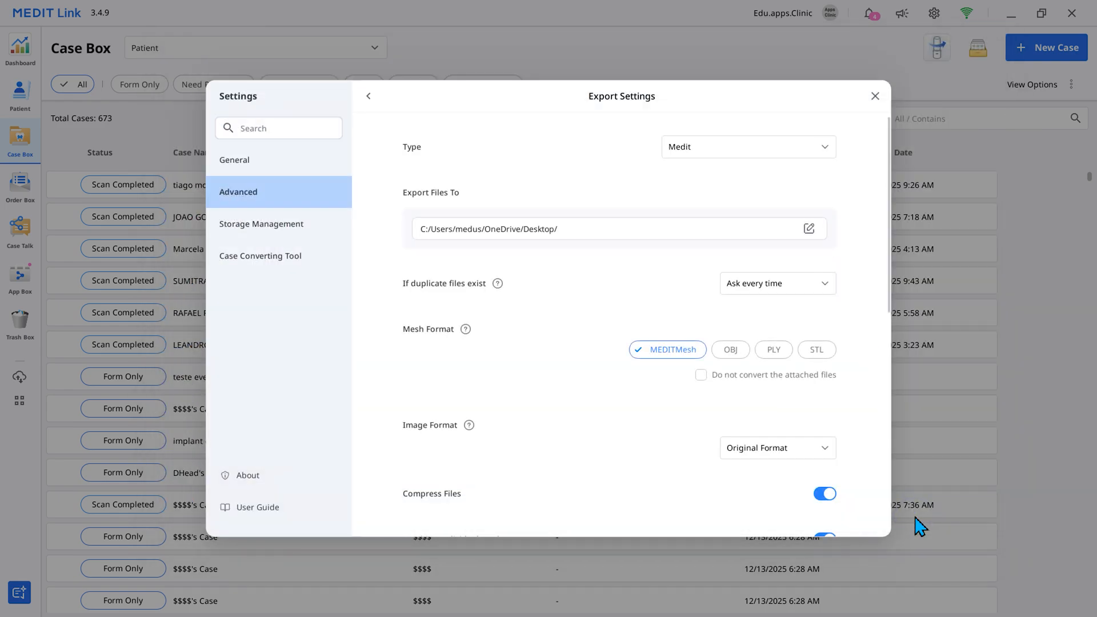
pyautogui.click(828, 290)
pyautogui.click(806, 330)
pyautogui.click(815, 283)
pyautogui.click(816, 309)
# - Add OBJ and PLY to the export mesh formats and remove them again, keeping only MEDITMesh
pyautogui.click(732, 350)
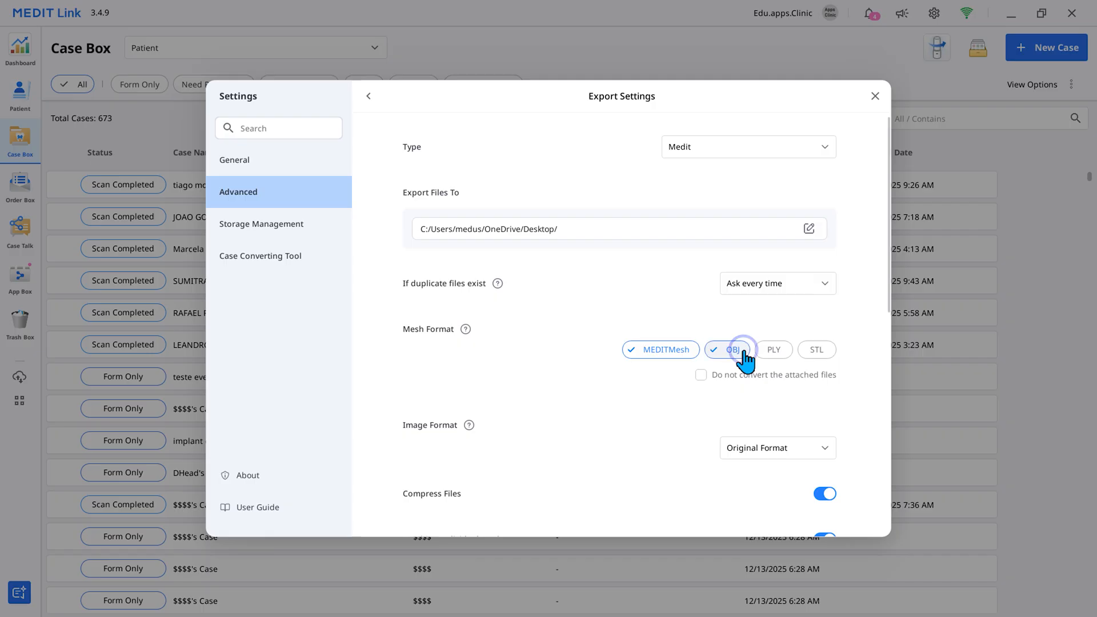
pyautogui.click(773, 349)
pyautogui.click(741, 351)
pyautogui.click(774, 349)
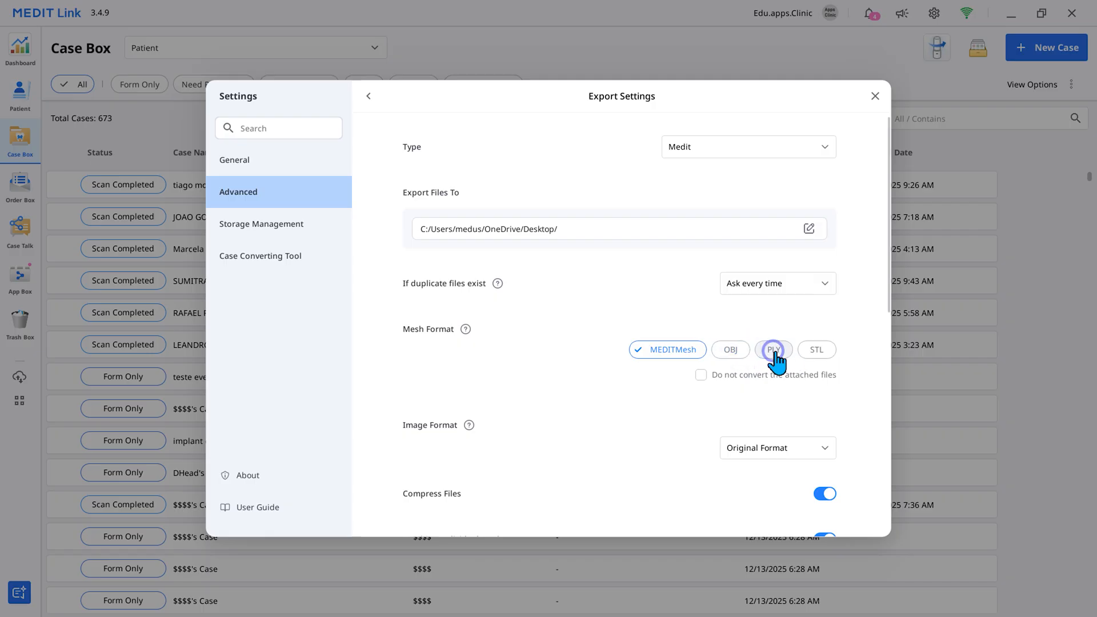
# - Switch the image format to JPG and back to Original Format, and toggle the option not to convert attached files on and off
pyautogui.click(821, 450)
pyautogui.click(796, 472)
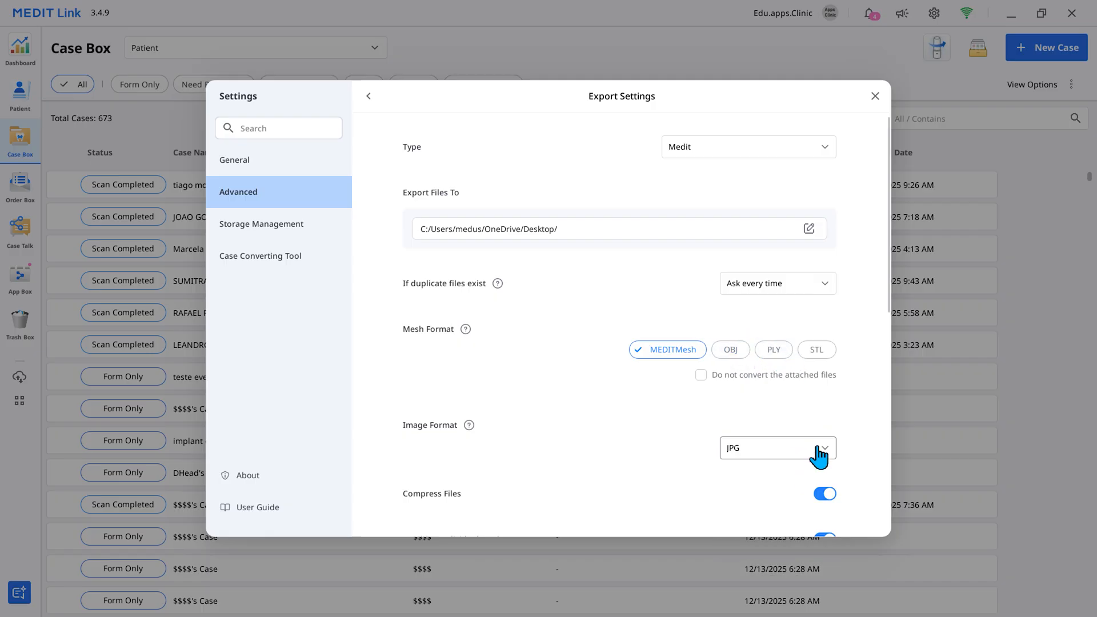
pyautogui.click(820, 451)
pyautogui.click(786, 567)
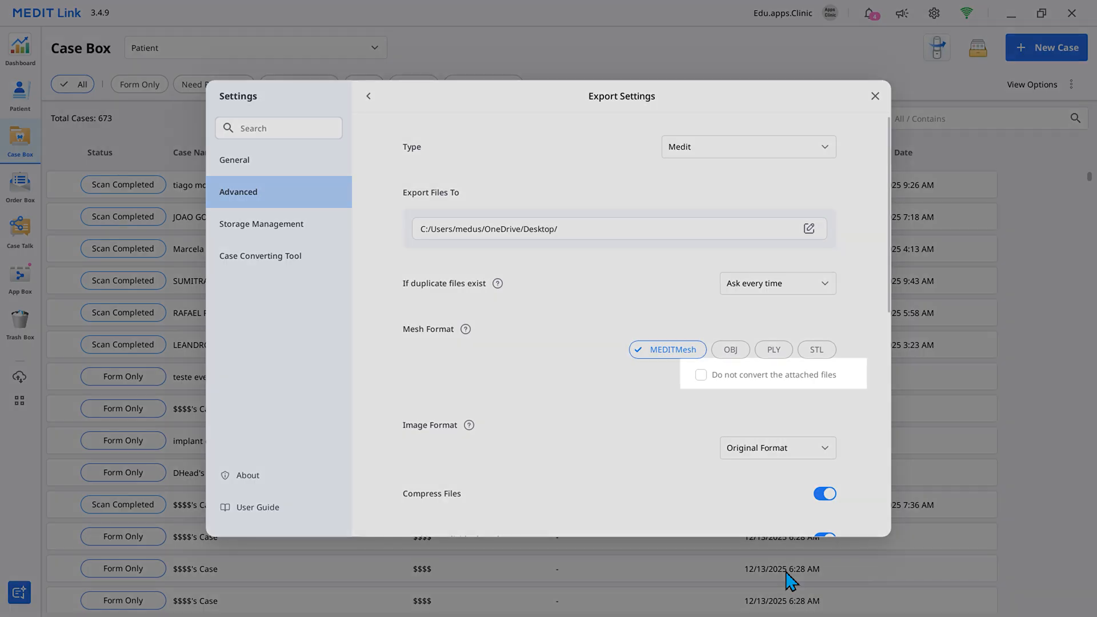
pyautogui.click(701, 375)
pyautogui.click(705, 379)
# - Toggle Compress Files and Combine Individual Mesh off and back on in the export settings
pyautogui.scroll(-4, 707, 390)
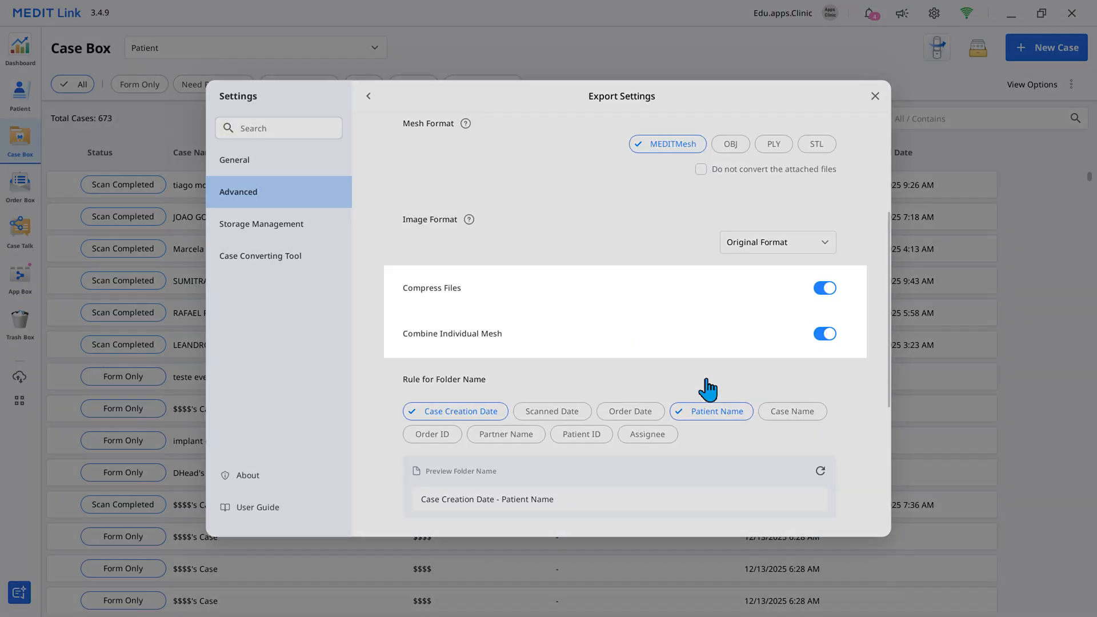
pyautogui.click(825, 289)
pyautogui.click(825, 289)
pyautogui.click(823, 337)
pyautogui.click(823, 338)
# - Try adding Order Date and Scanned Date to the folder name rule and Patient ID to the file name rule, removing each again
pyautogui.scroll(-5, 823, 343)
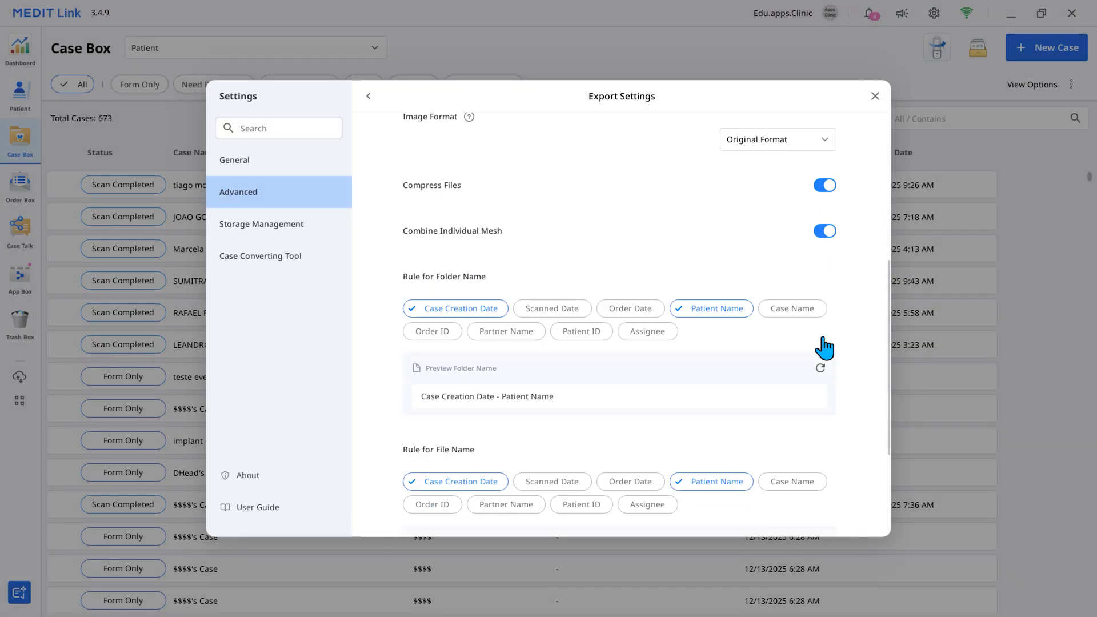
pyautogui.click(640, 177)
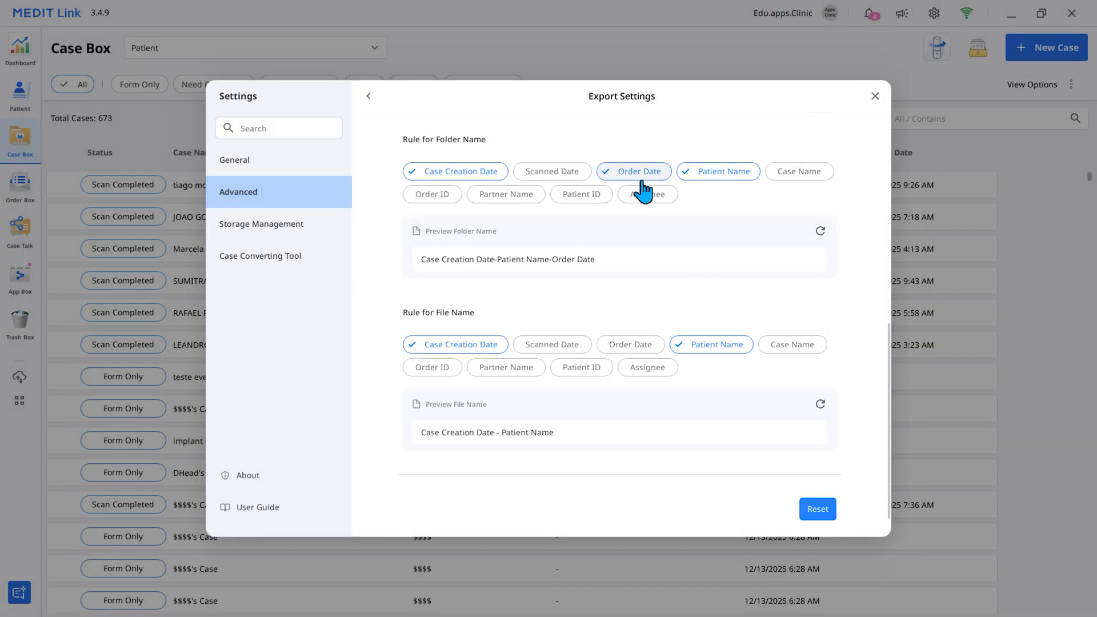
pyautogui.click(580, 174)
pyautogui.click(634, 174)
pyautogui.click(585, 178)
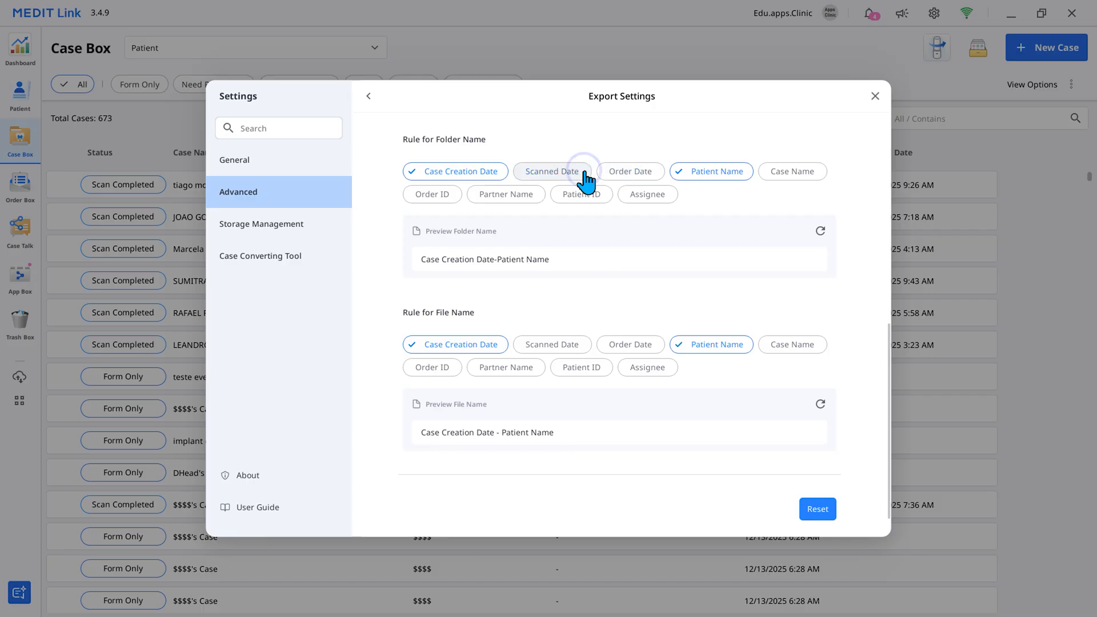
pyautogui.click(584, 372)
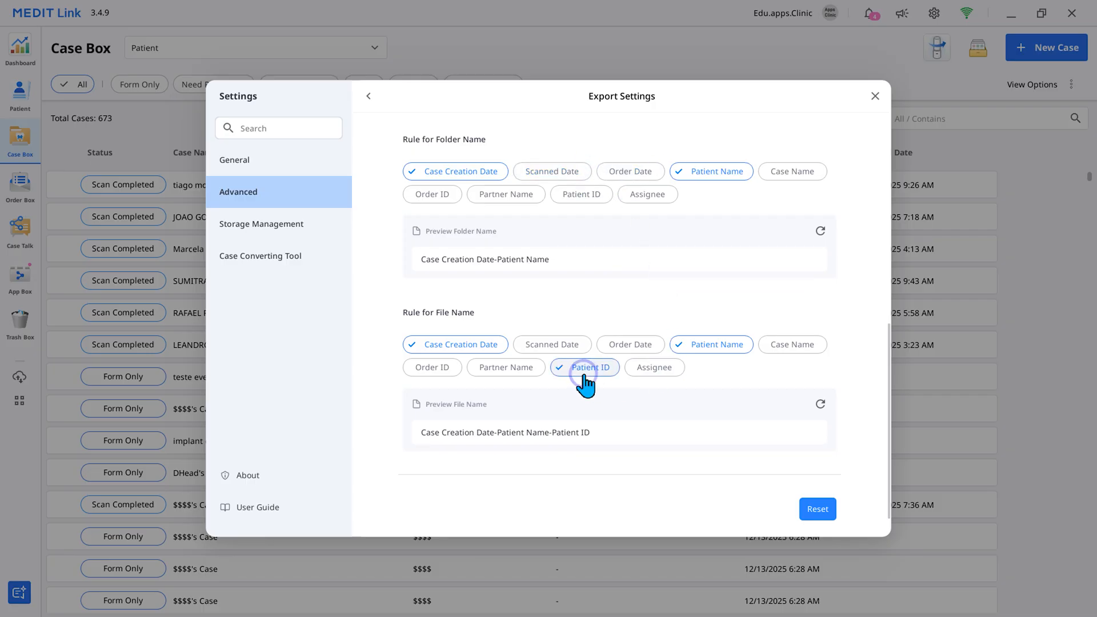
pyautogui.click(584, 376)
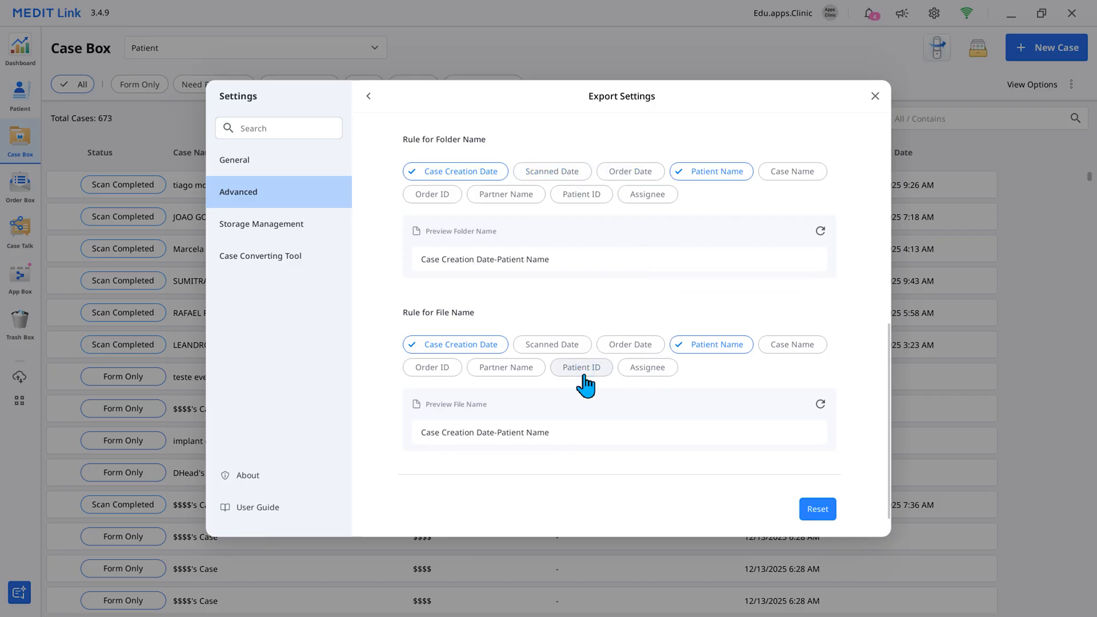
# - Review the Storage Management settings, including cloud and local usage, folder paths and auto backup
pyautogui.click(261, 224)
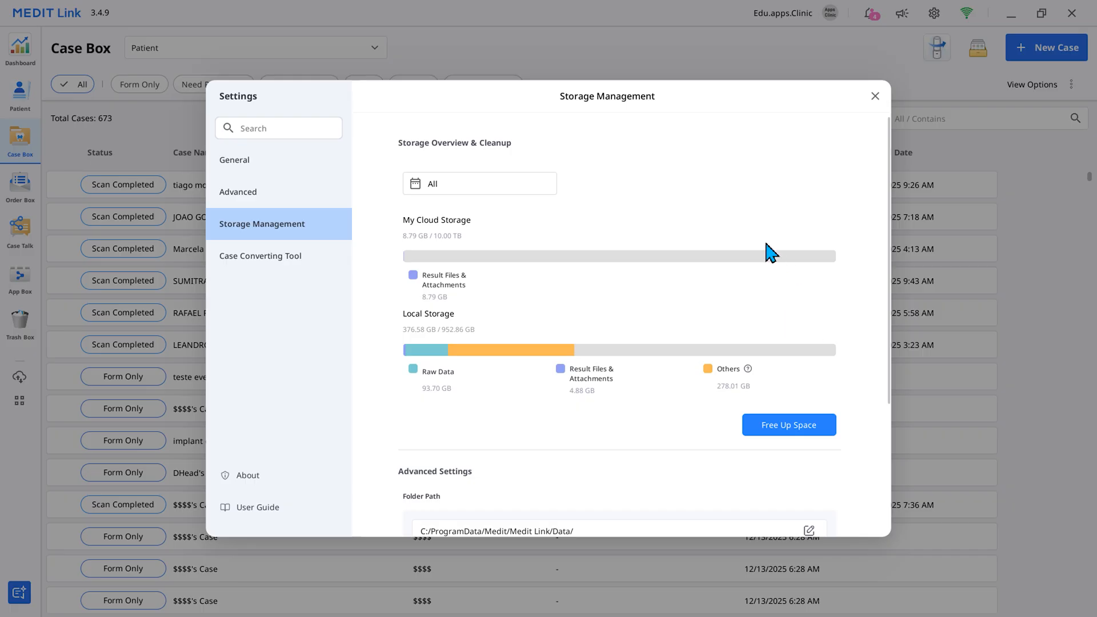
pyautogui.scroll(-3, 766, 245)
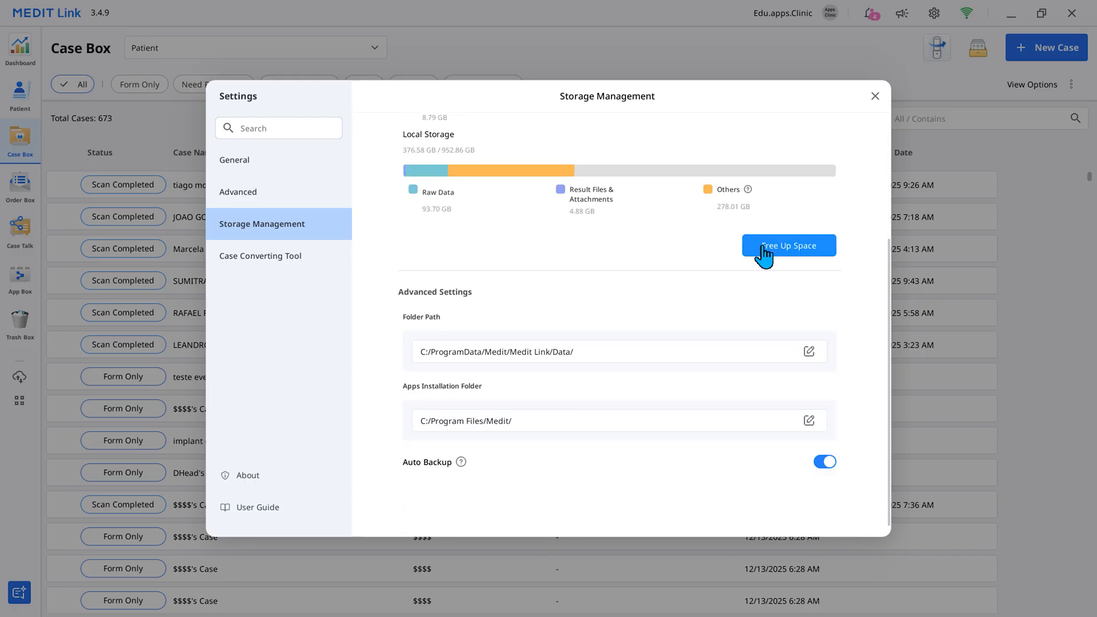
pyautogui.scroll(3, 764, 251)
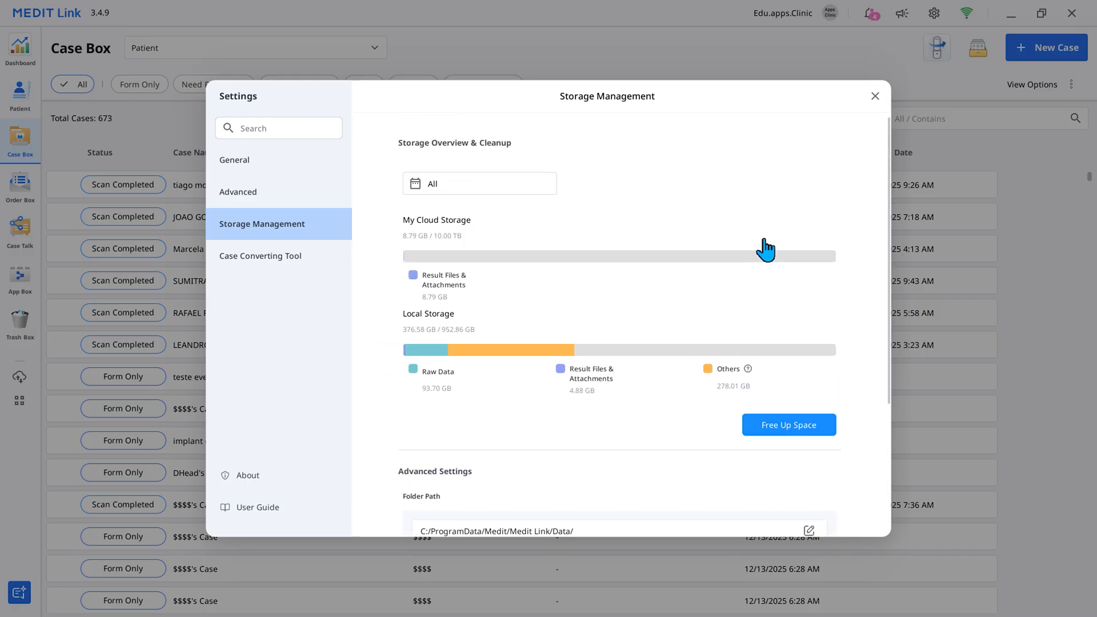
# - Filter the storage overview to the Last 7 Days and reset the date range to All
pyautogui.click(531, 191)
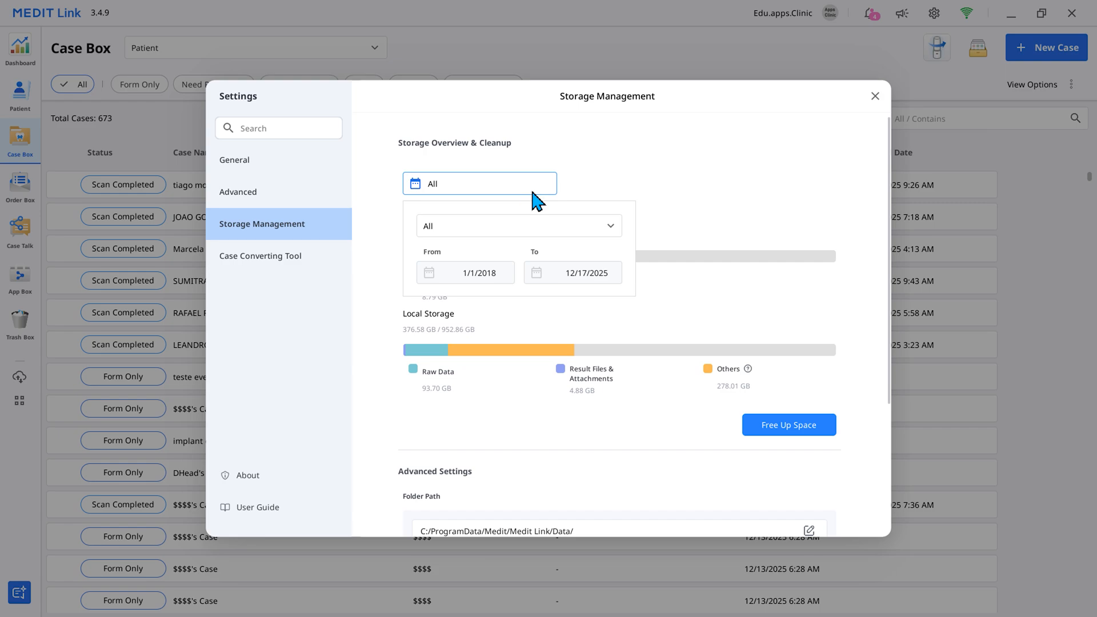
pyautogui.click(568, 230)
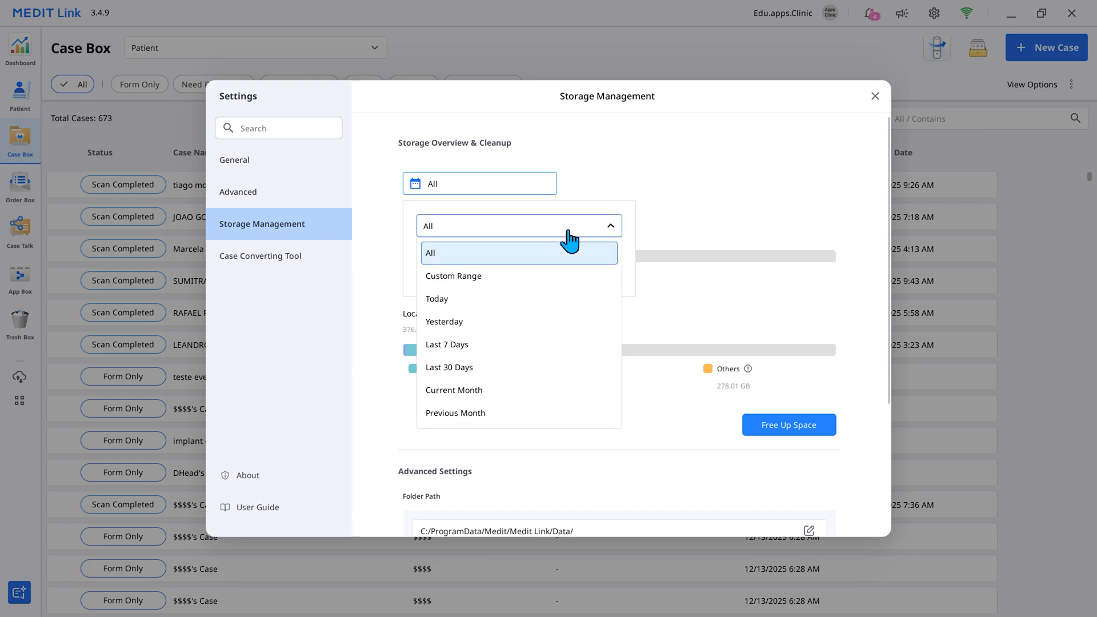
pyautogui.click(511, 345)
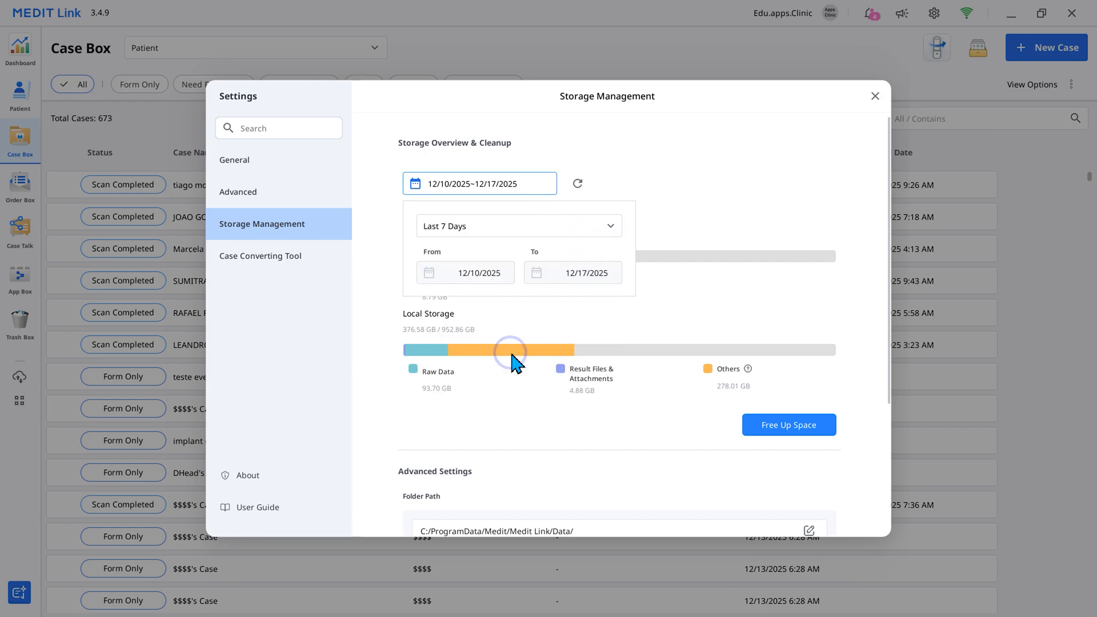
pyautogui.click(680, 322)
pyautogui.click(576, 184)
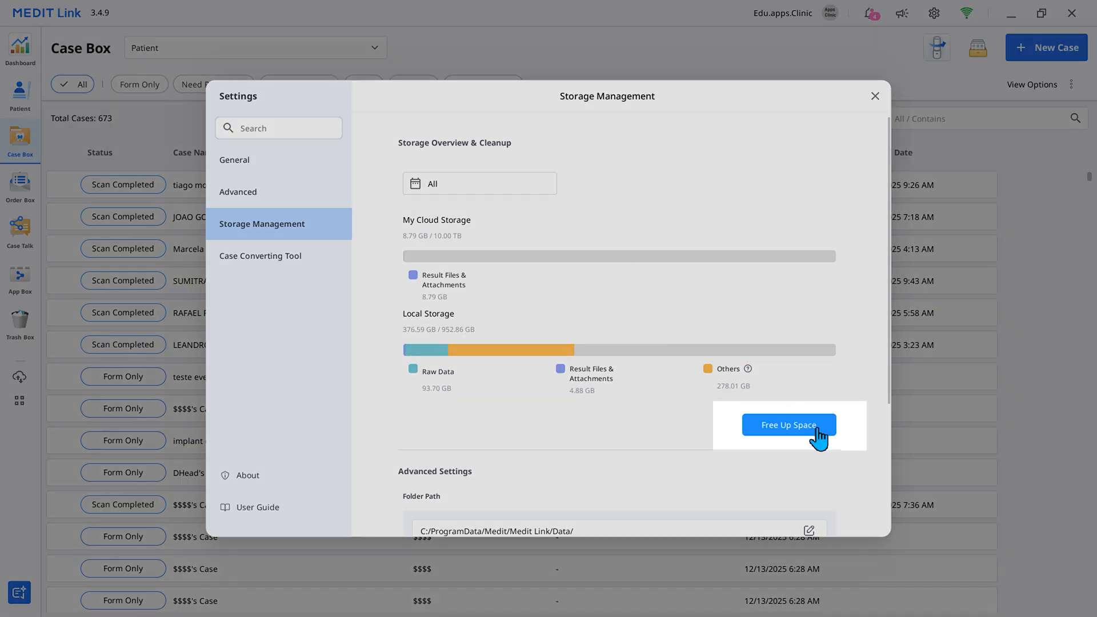
# - Open the Free Up Space options for cloud and local storage
pyautogui.click(817, 427)
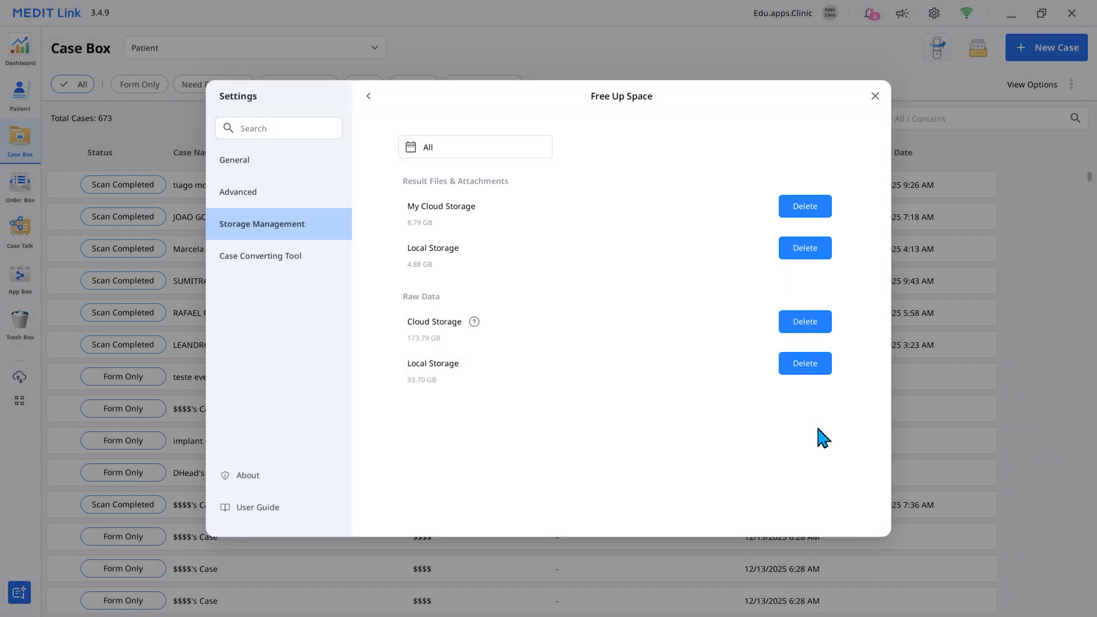
# - Open the cloud raw data deletion options and switch from deleting all files to deleting files already saved to the PC
pyautogui.click(816, 323)
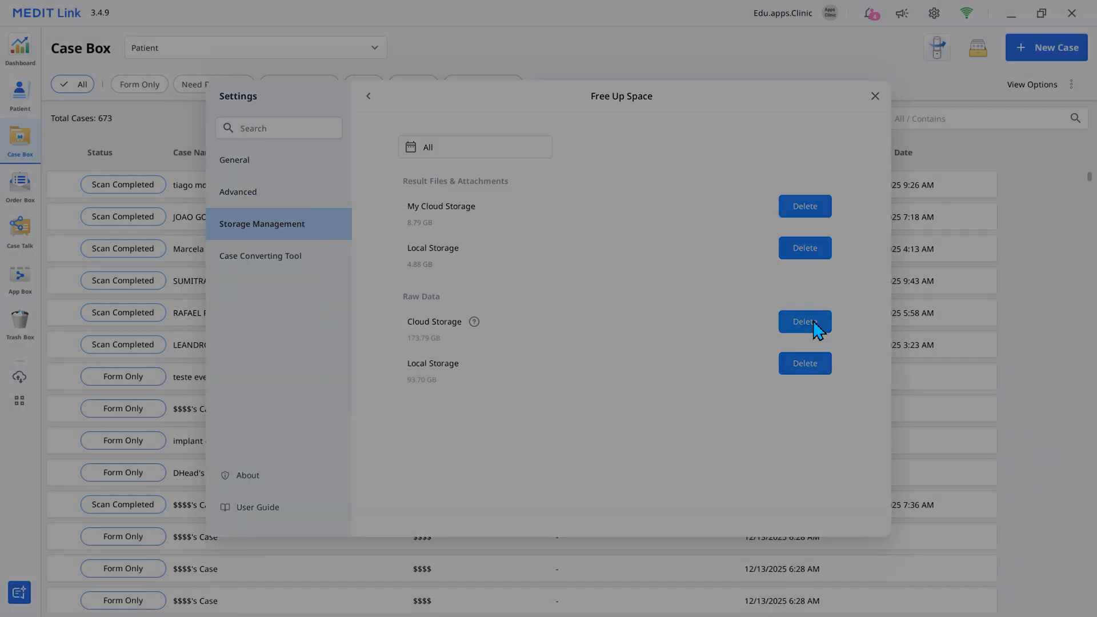
pyautogui.click(433, 301)
pyautogui.click(442, 262)
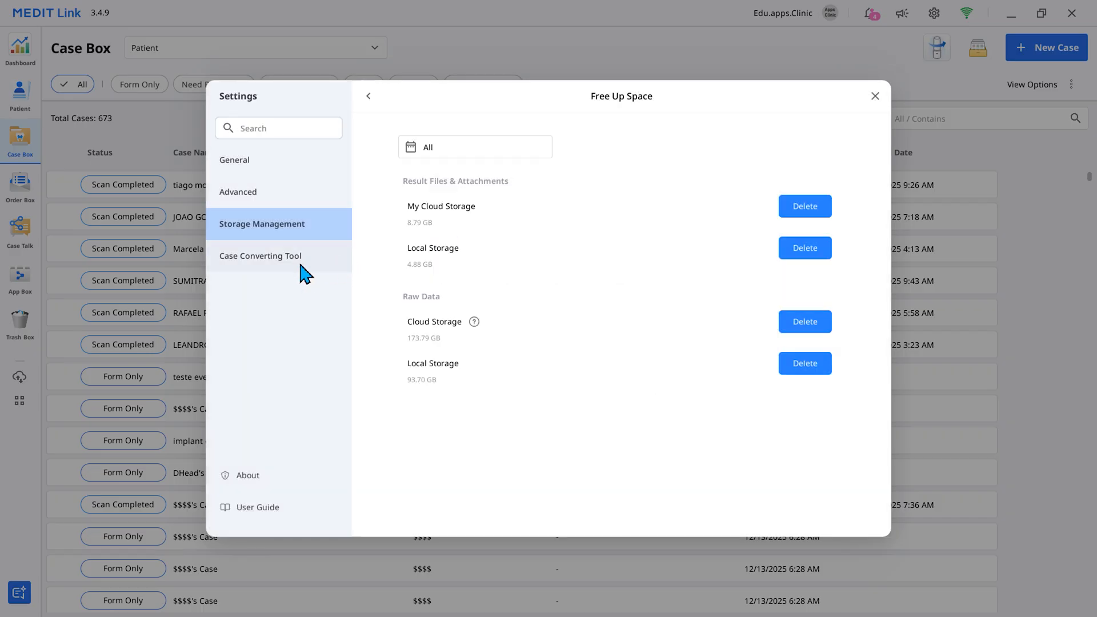
# - Review the Case Export and Case Import sections of the Case Converting Tool settings
pyautogui.click(300, 264)
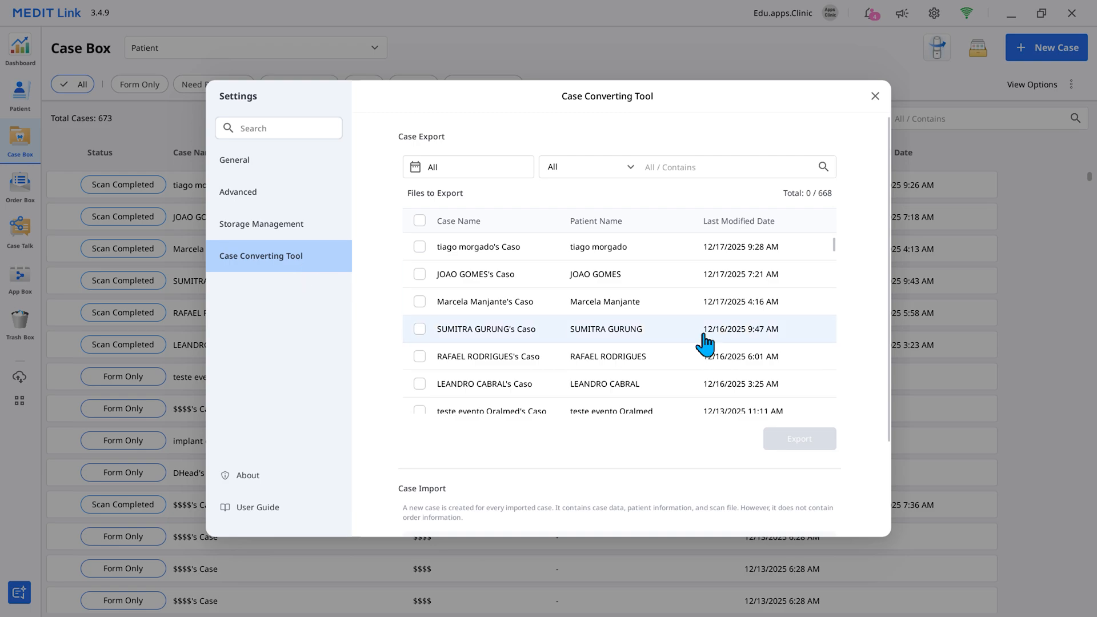
pyautogui.scroll(-2, 864, 380)
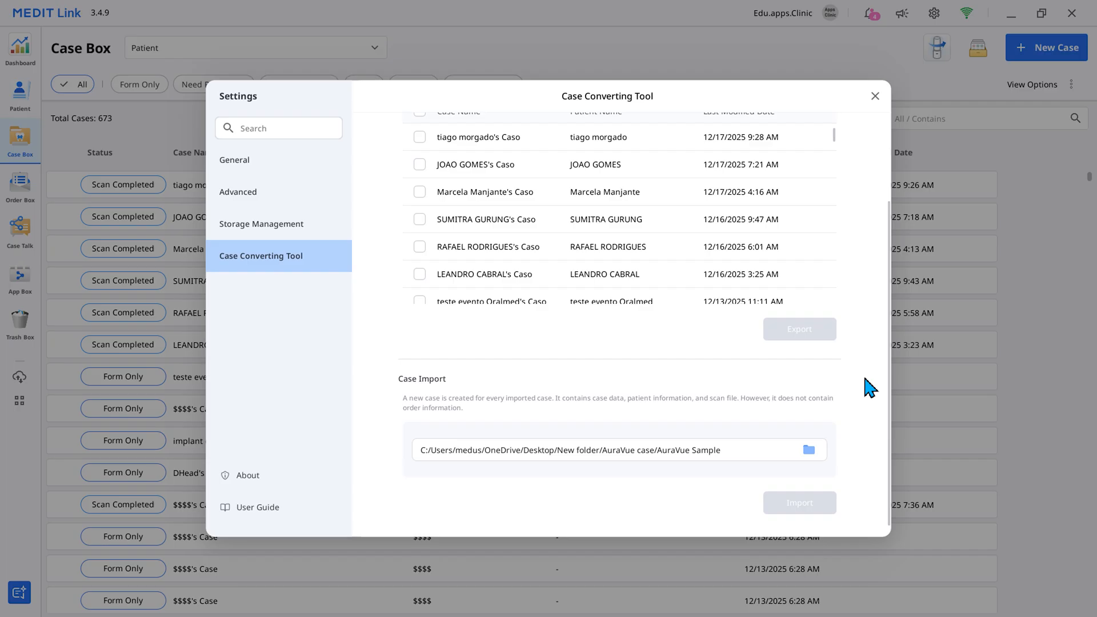
pyautogui.scroll(2, 851, 375)
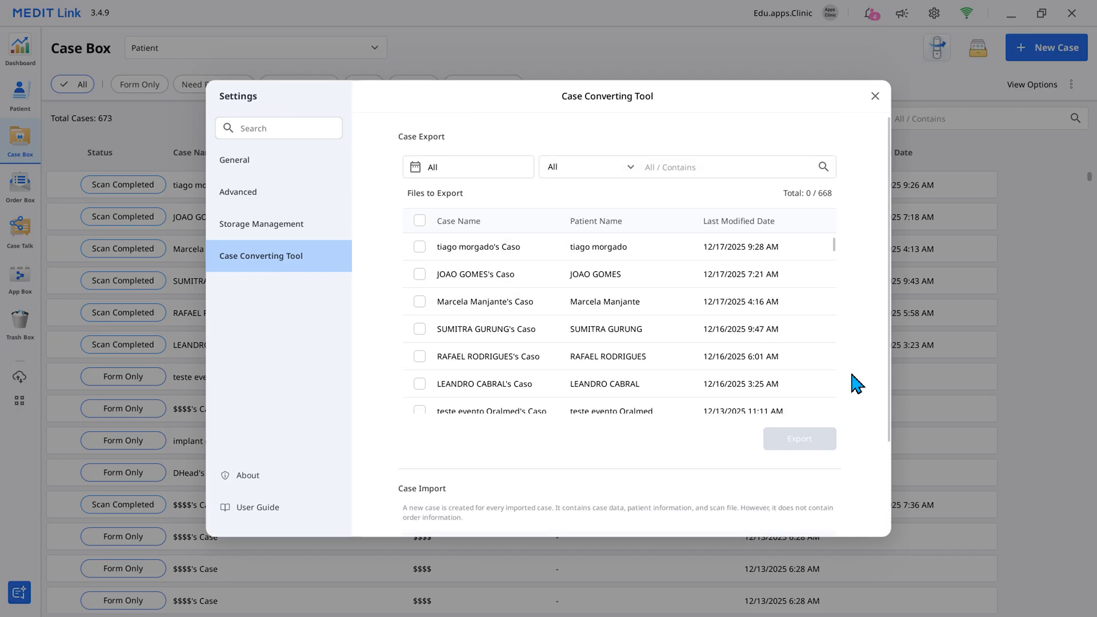
# - Export the fifth case in the export list to the Medit Academy folder as a meditex file named case_251212
pyautogui.click(419, 357)
pyautogui.click(821, 438)
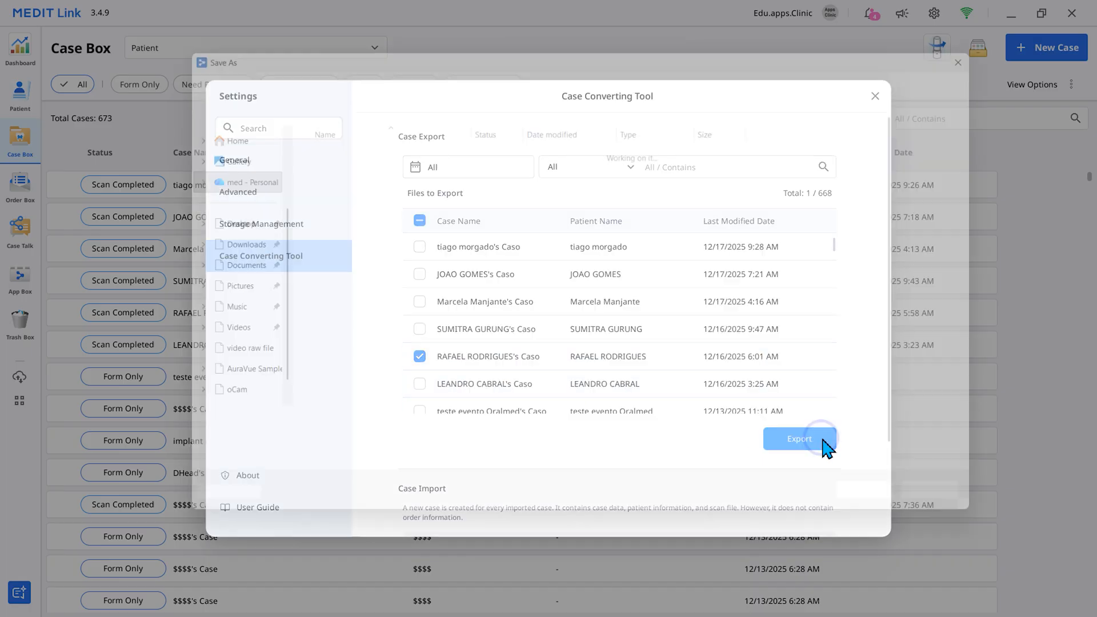
pyautogui.write('case_')
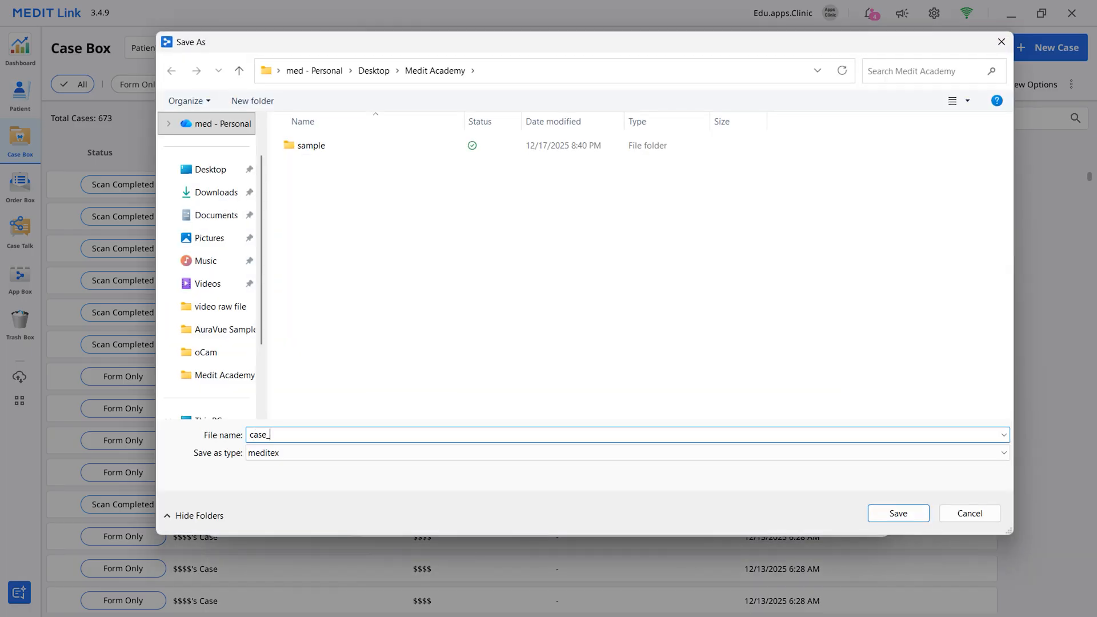
pyautogui.write('251212')
pyautogui.click(906, 513)
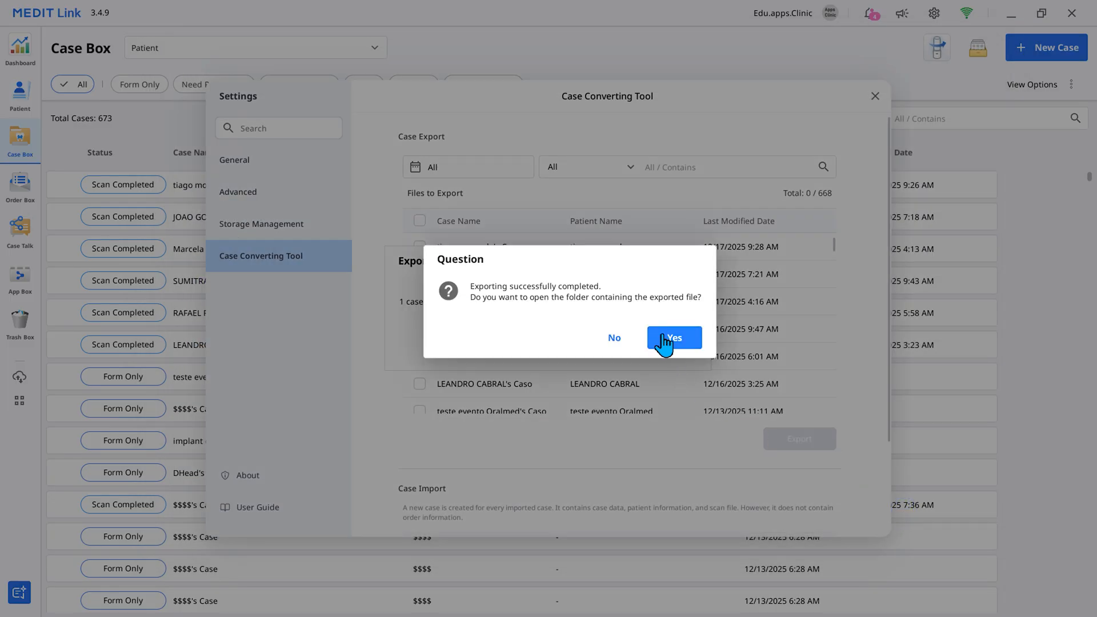
# - Open the folder containing the export and locate case_251212.meditex, returning to the Case Converting Tool
pyautogui.click(665, 338)
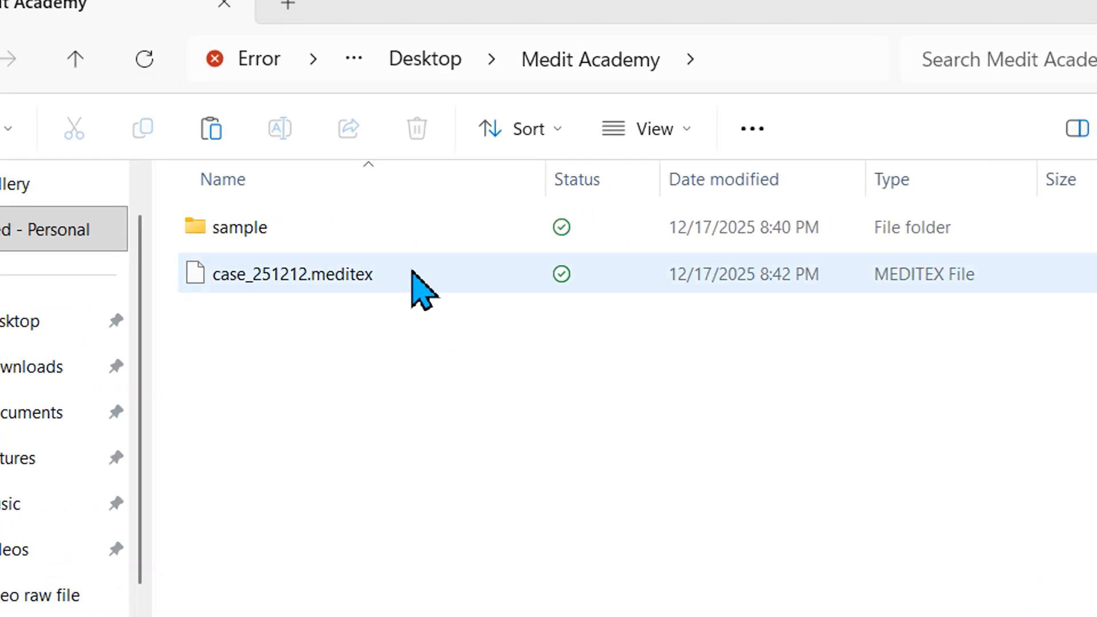
pyautogui.click(412, 274)
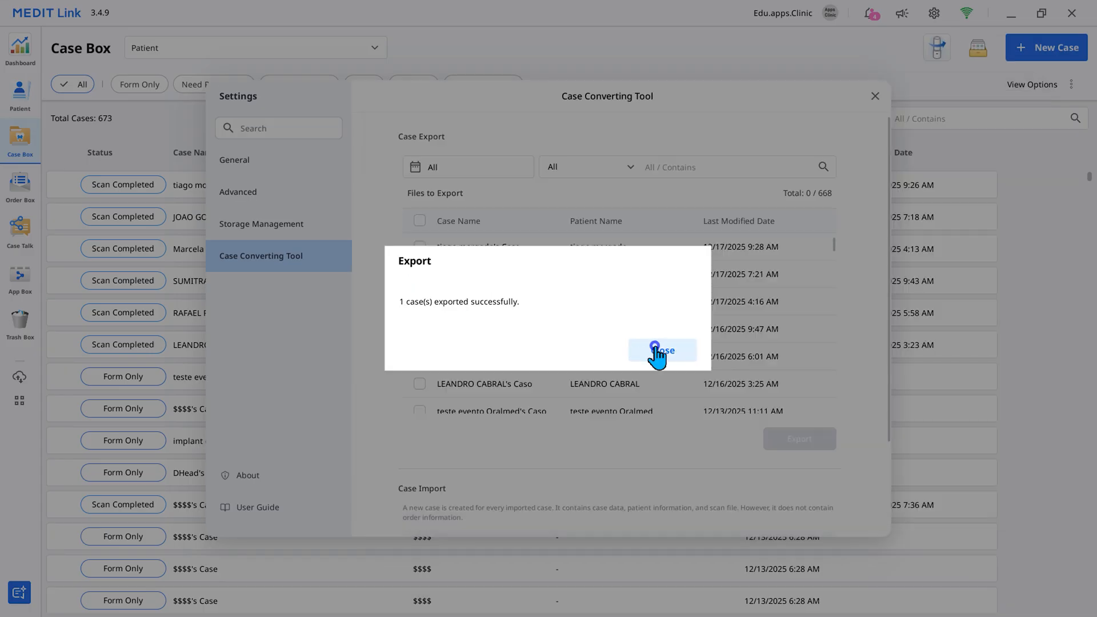
pyautogui.click(656, 349)
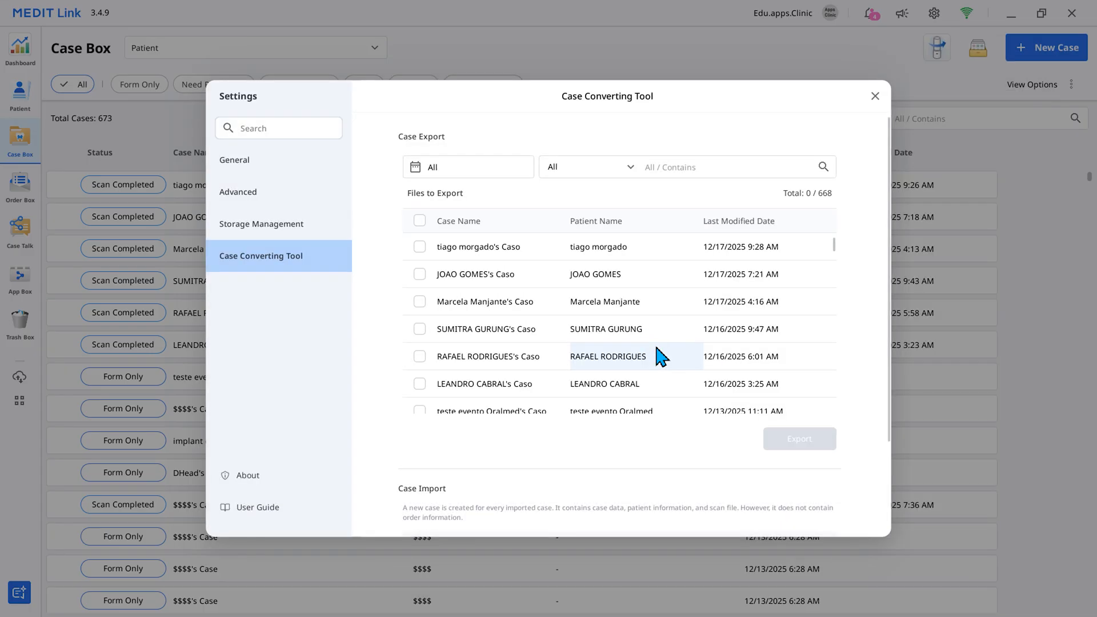
# - Import Sample.meditex from the sample folder inside Medit Academy on the Desktop as a new case
pyautogui.scroll(-3, 864, 443)
pyautogui.scroll(-1, 865, 449)
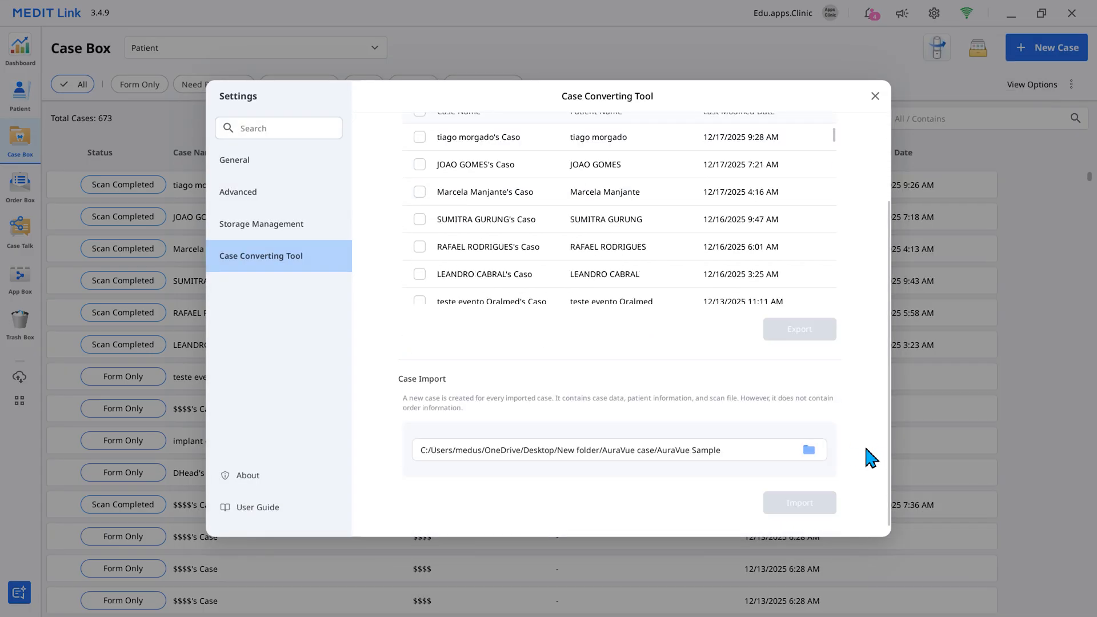
pyautogui.click(808, 451)
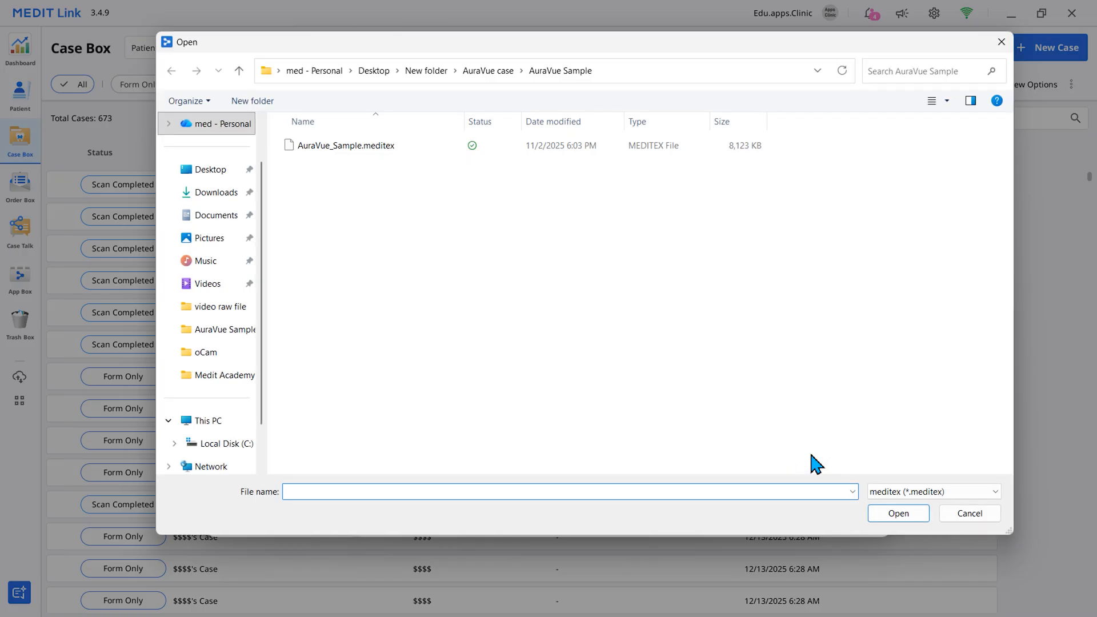
pyautogui.click(378, 74)
pyautogui.doubleClick(379, 147)
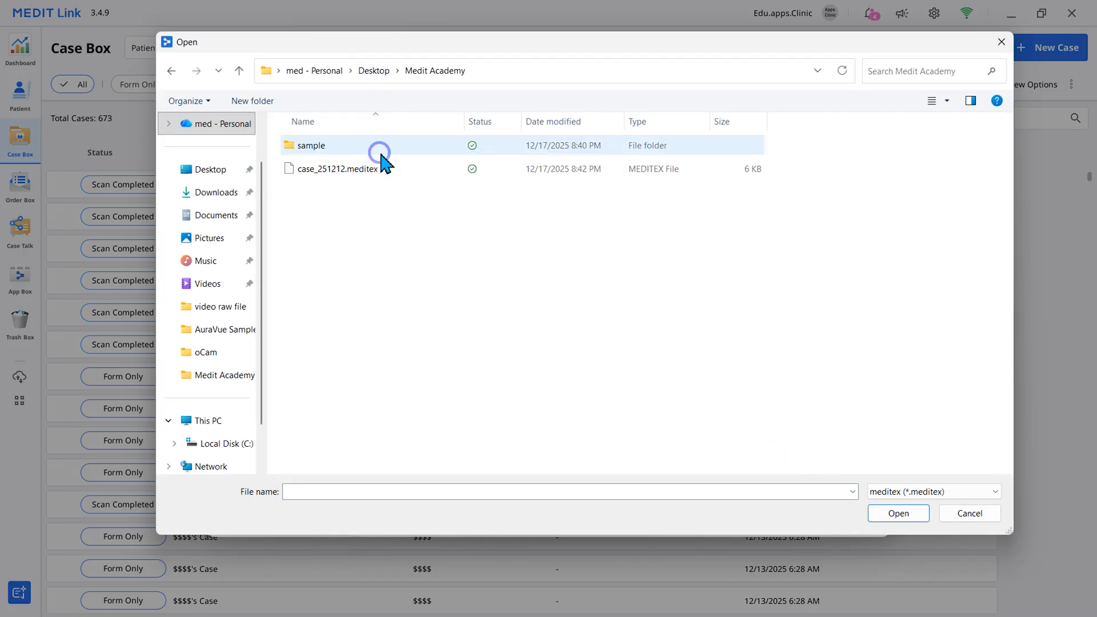
pyautogui.doubleClick(414, 147)
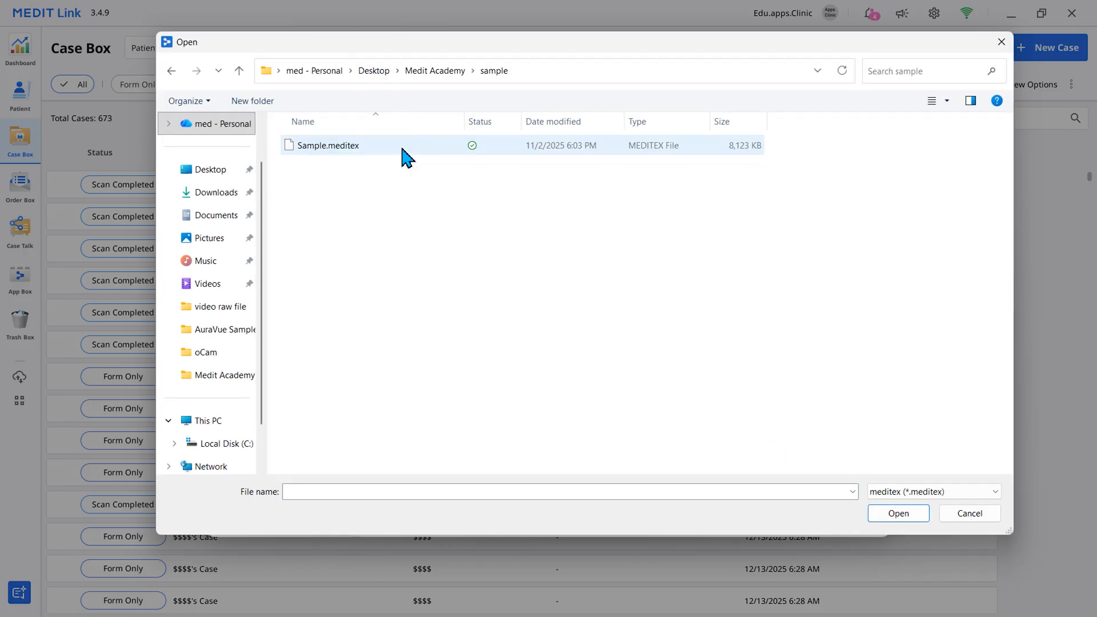
pyautogui.click(402, 147)
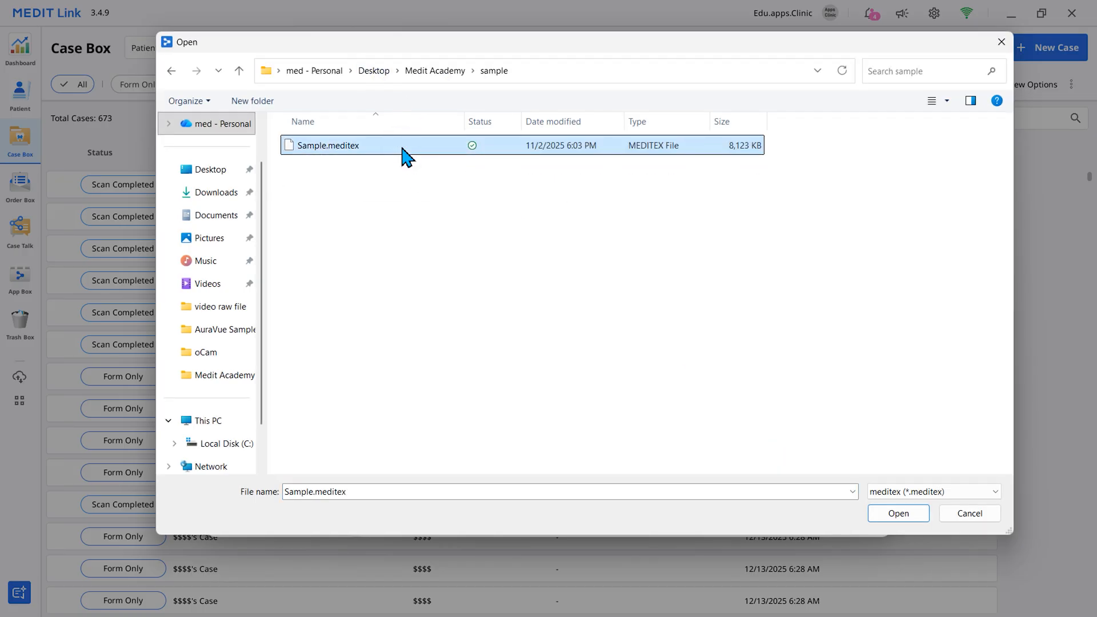
pyautogui.click(916, 516)
pyautogui.click(797, 510)
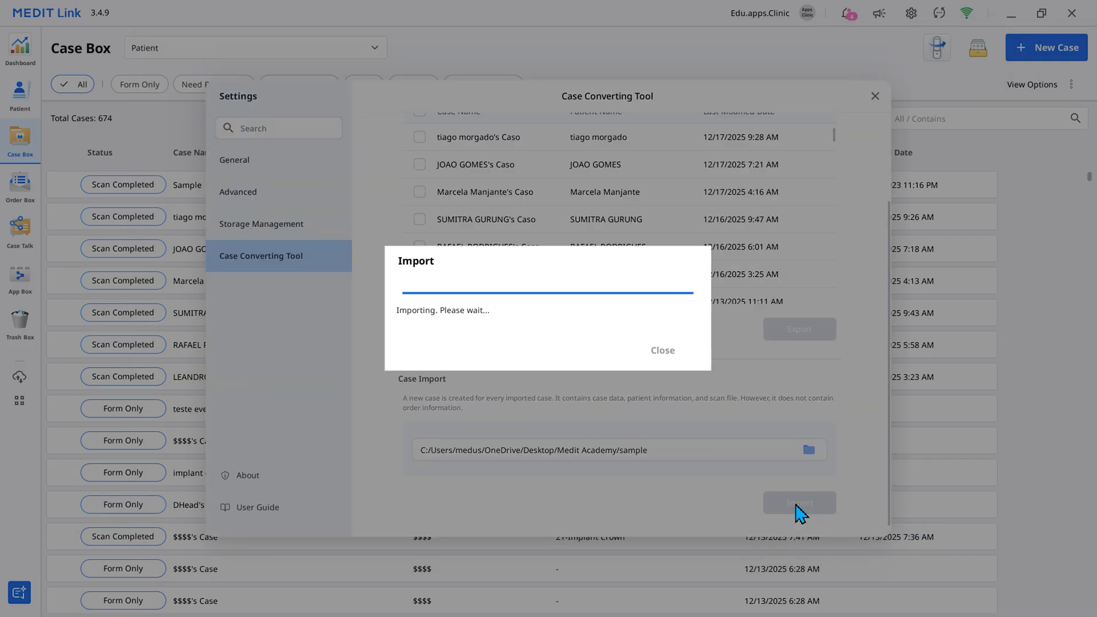
pyautogui.click(668, 351)
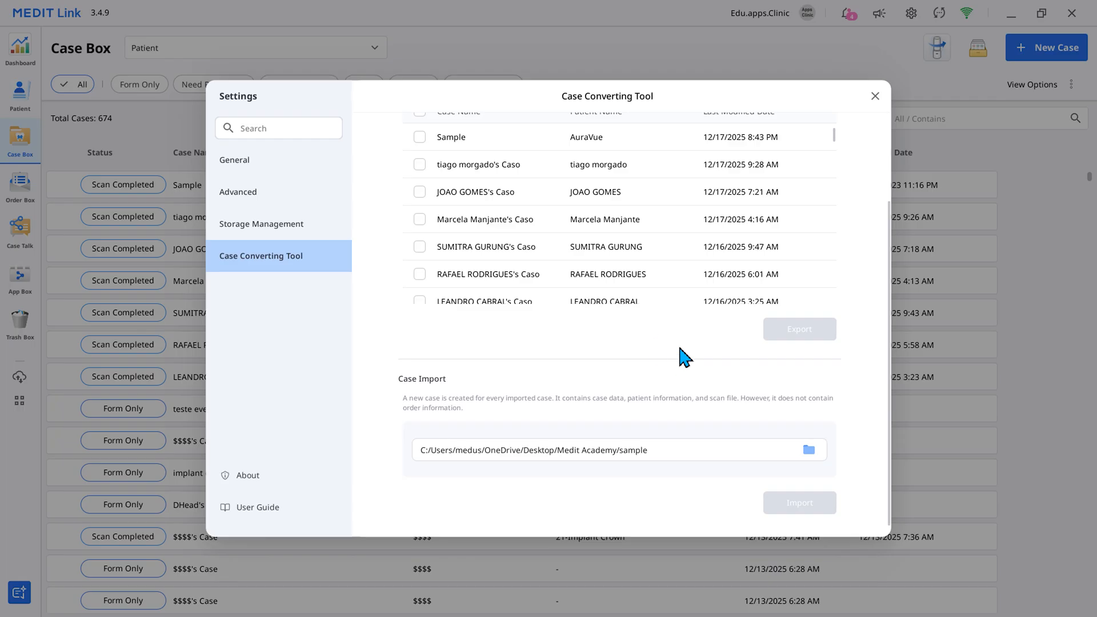
# - Close the settings and open the imported Sample case from the Case Box to inspect its scan
pyautogui.click(874, 96)
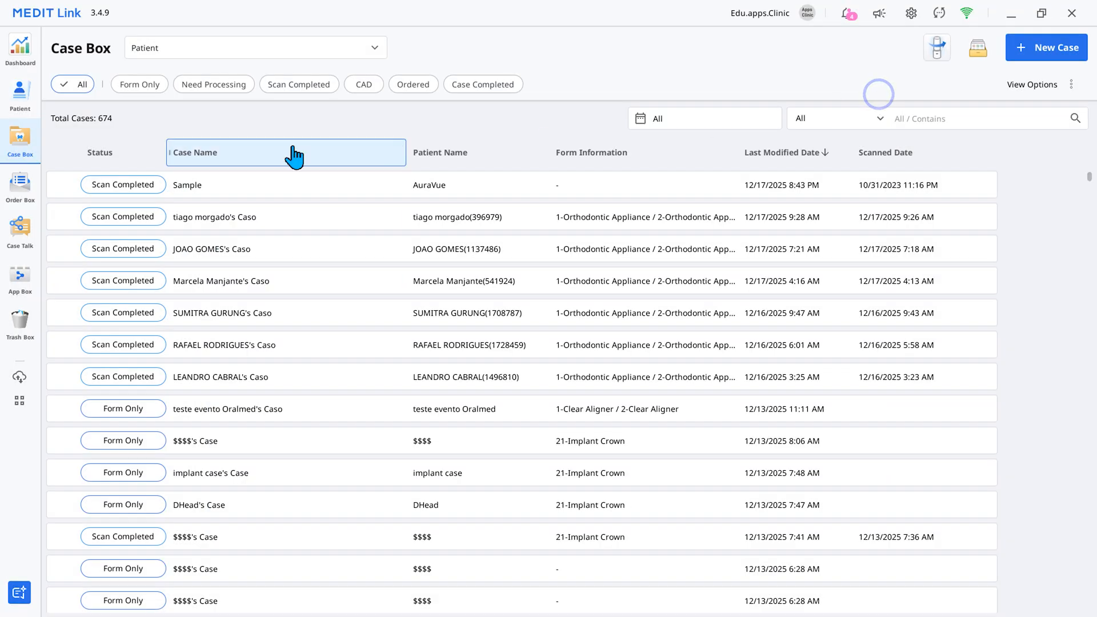
pyautogui.click(222, 189)
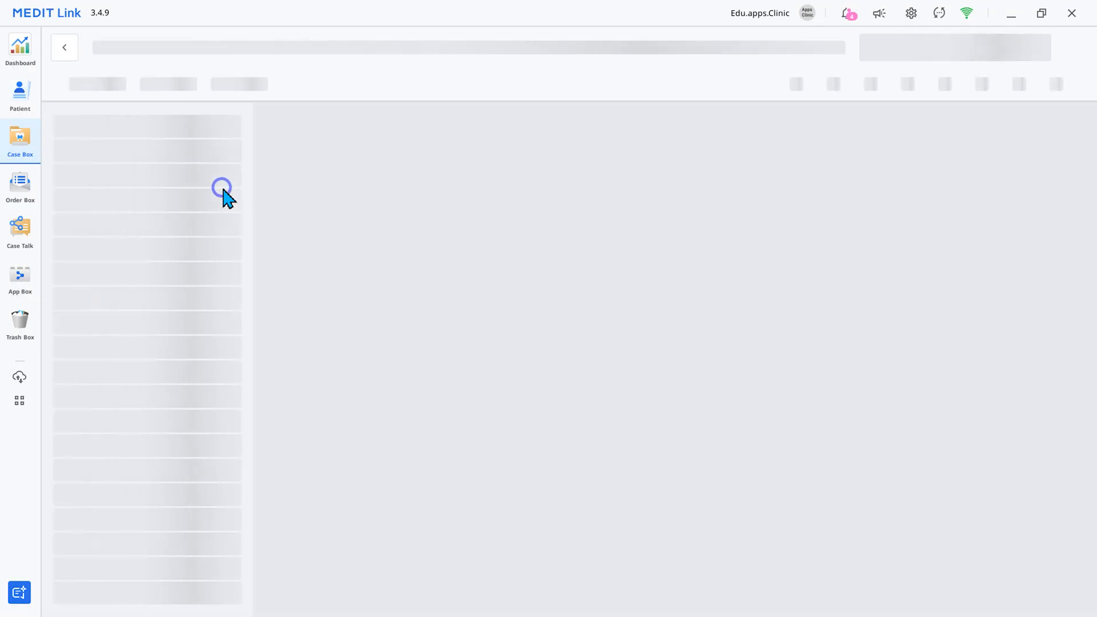
pyautogui.moveTo(804, 487); pyautogui.dragTo(780, 407, button='right')
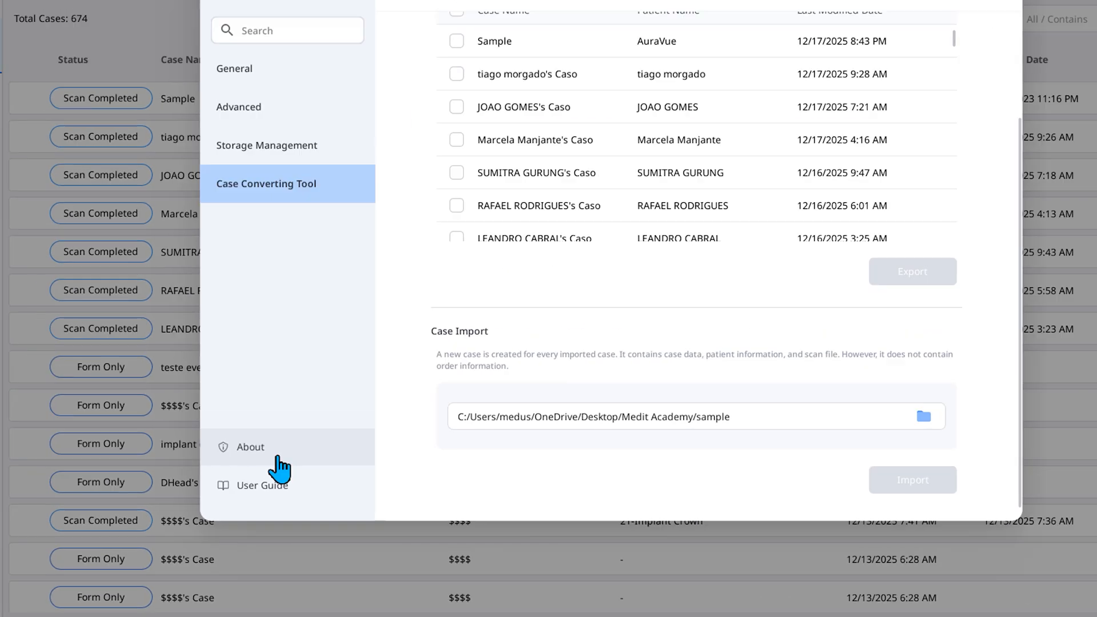
# - View the About information in the settings, and open the online User Guide in the browser to skim its Introduction page
pyautogui.click(305, 345)
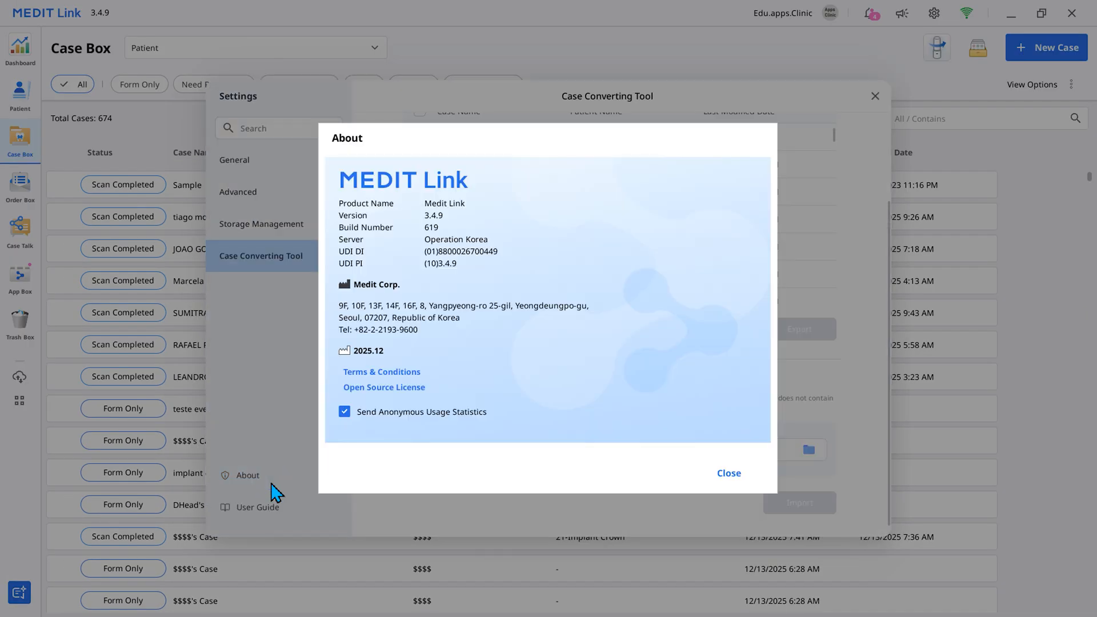
pyautogui.click(735, 475)
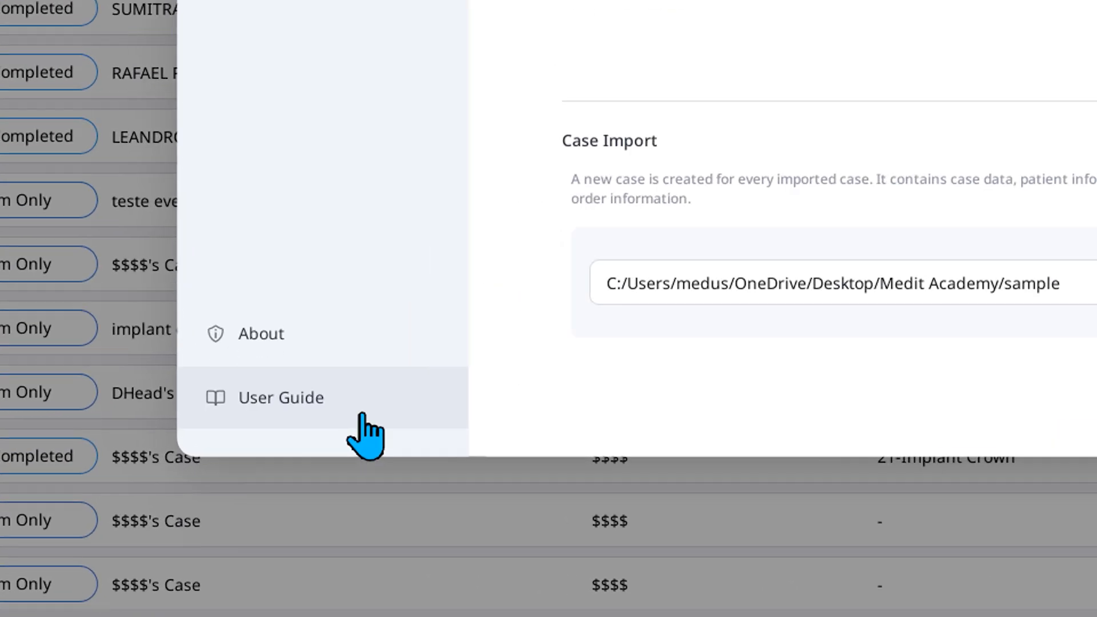
pyautogui.click(365, 434)
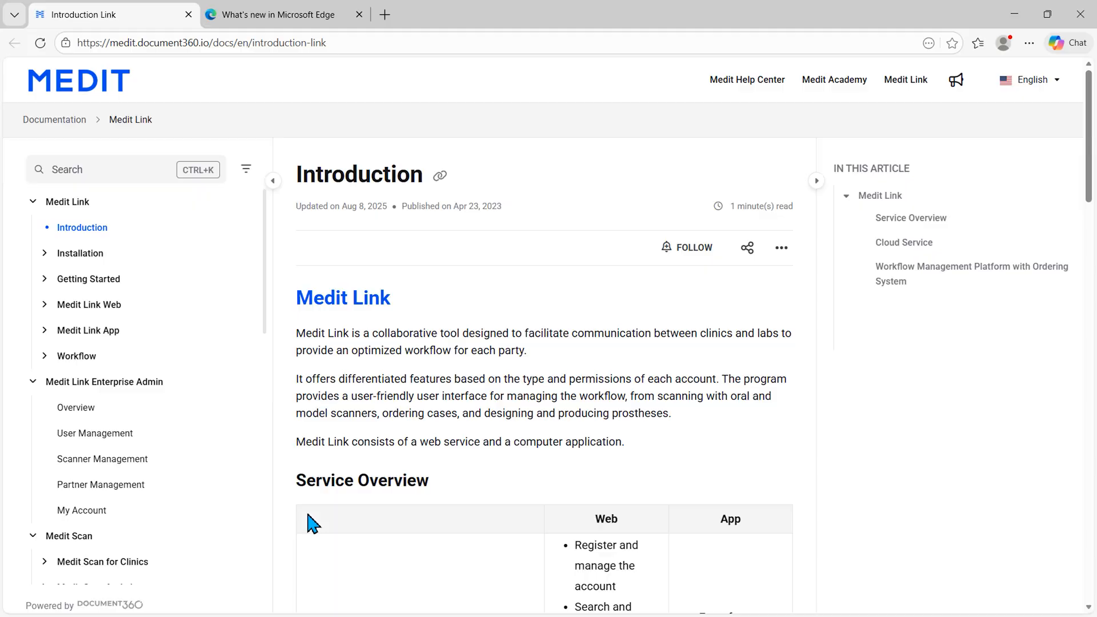
pyautogui.scroll(-15, 798, 473)
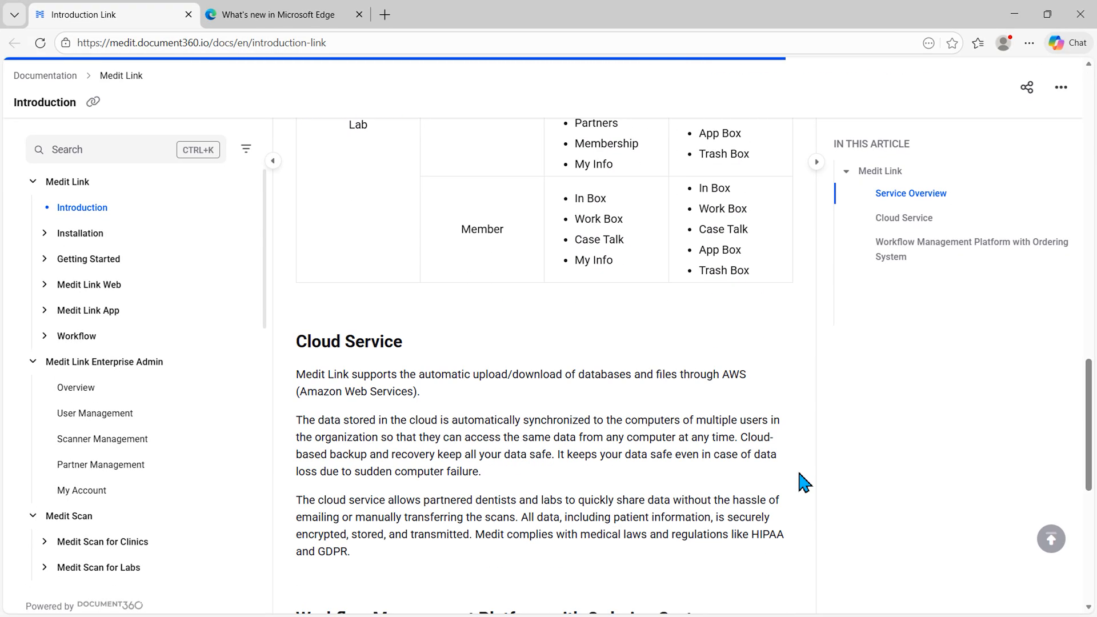